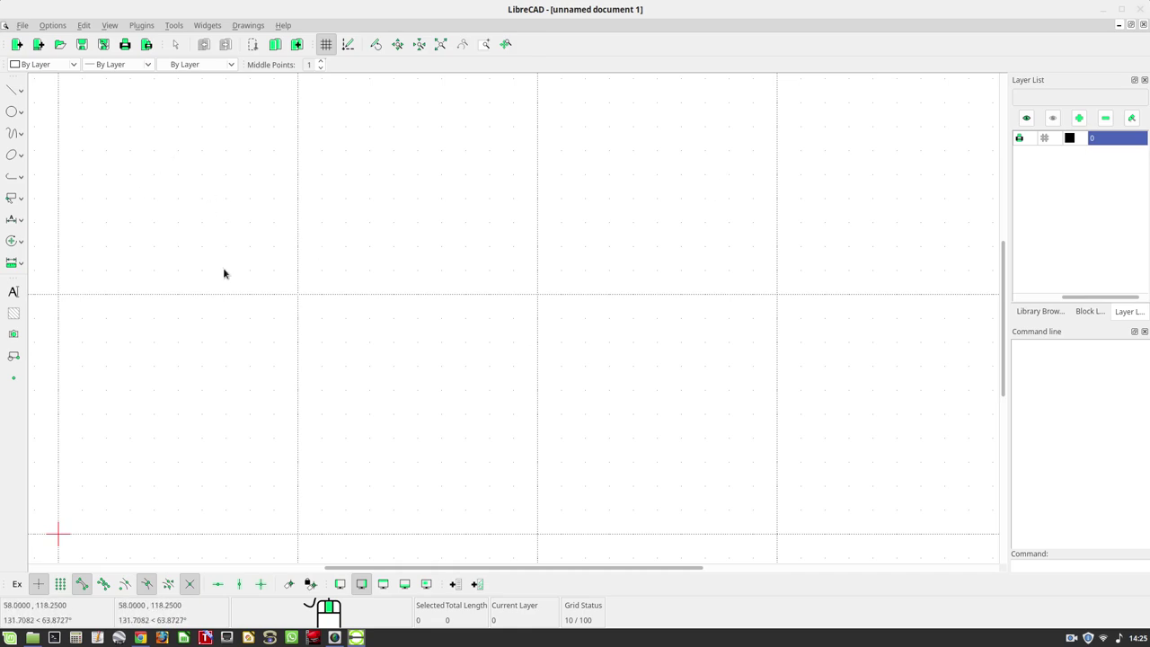
Step: Hide the grid in the drawing area
{"action": "scroll", "coordinate": [216, 265], "scroll_direction": "up", "scroll_amount": 1}
{"action": "scroll", "coordinate": [227, 266], "scroll_direction": "down", "scroll_amount": 6}
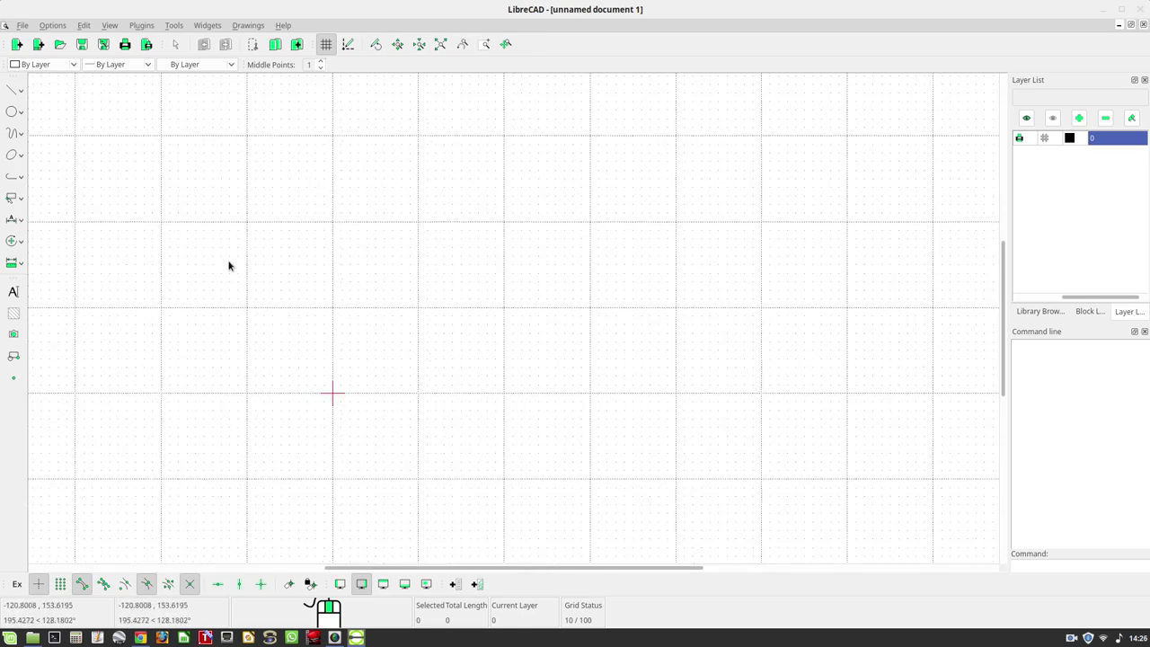
{"action": "scroll", "coordinate": [228, 266], "scroll_direction": "down", "scroll_amount": 1}
{"action": "scroll", "coordinate": [360, 288], "scroll_direction": "down", "scroll_amount": 1}
{"action": "scroll", "coordinate": [454, 305], "scroll_direction": "up", "scroll_amount": 1}
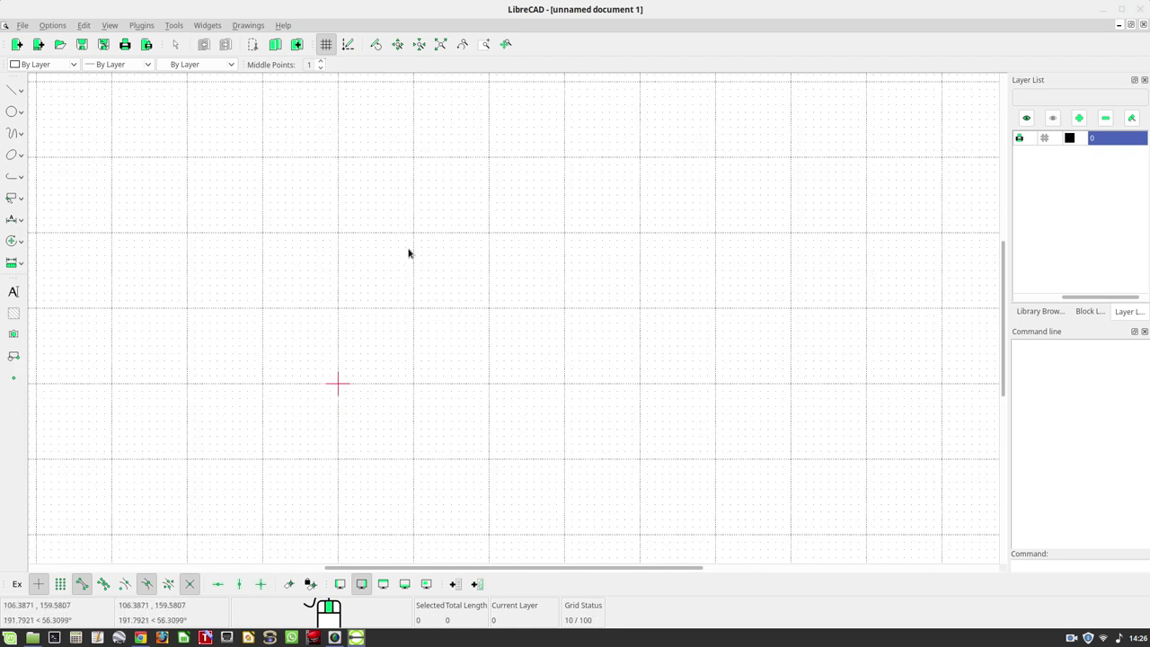
{"action": "left_click", "coordinate": [109, 25]}
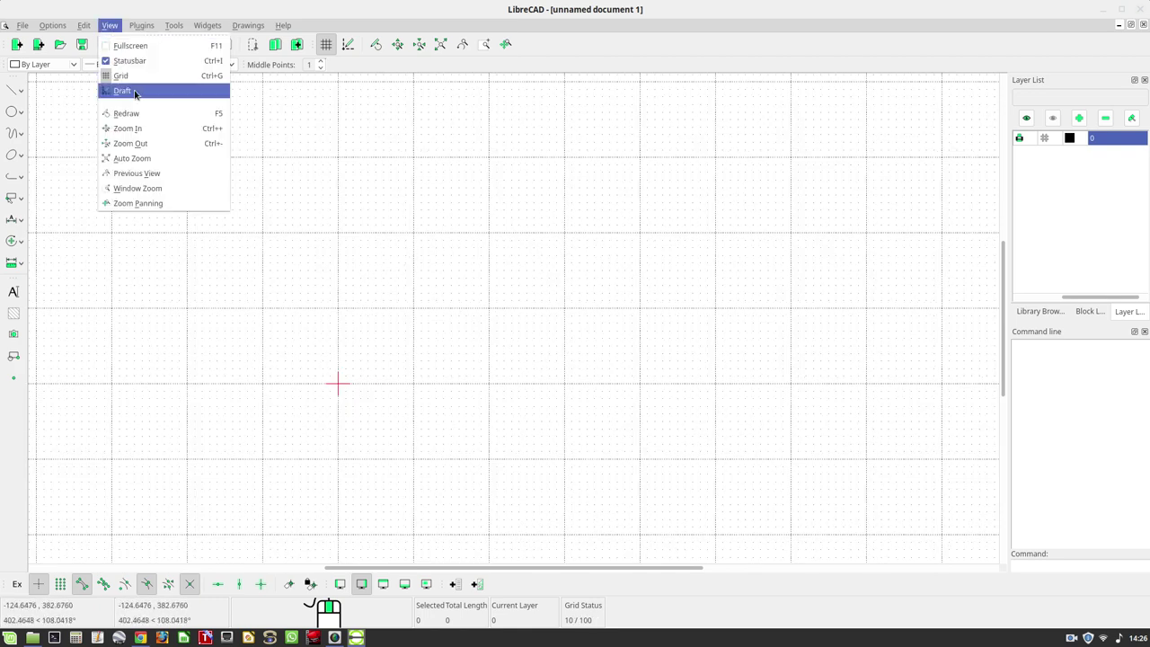
{"action": "left_click", "coordinate": [134, 77]}
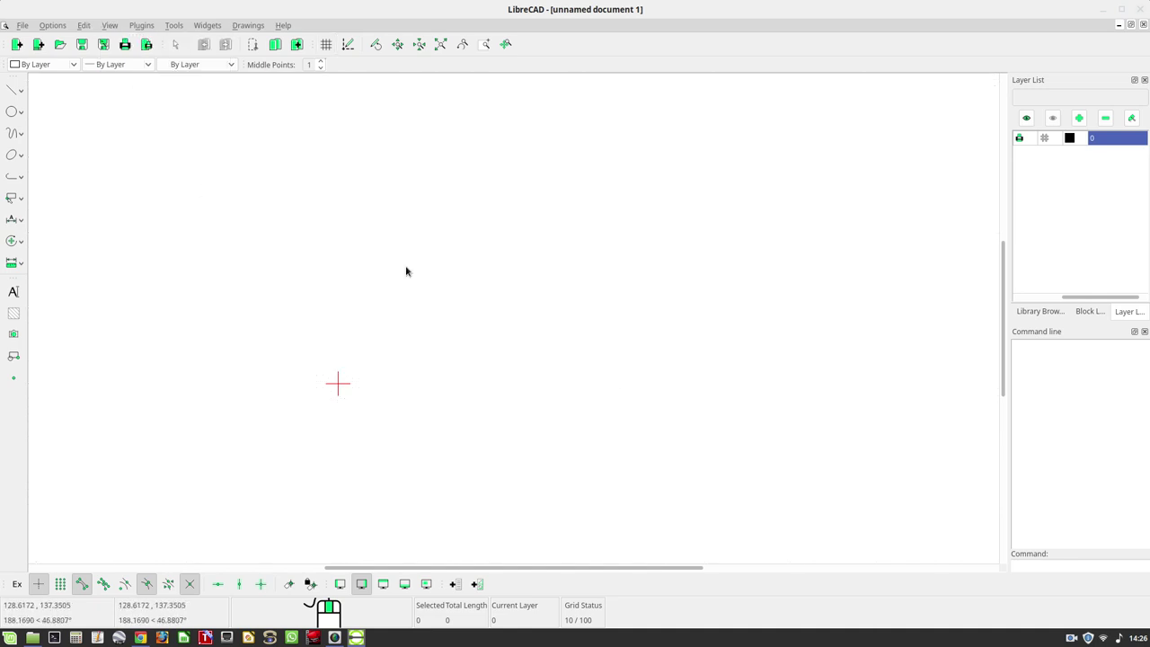
{"action": "left_click_drag", "start_coordinate": [460, 331], "coordinate": [288, 205]}
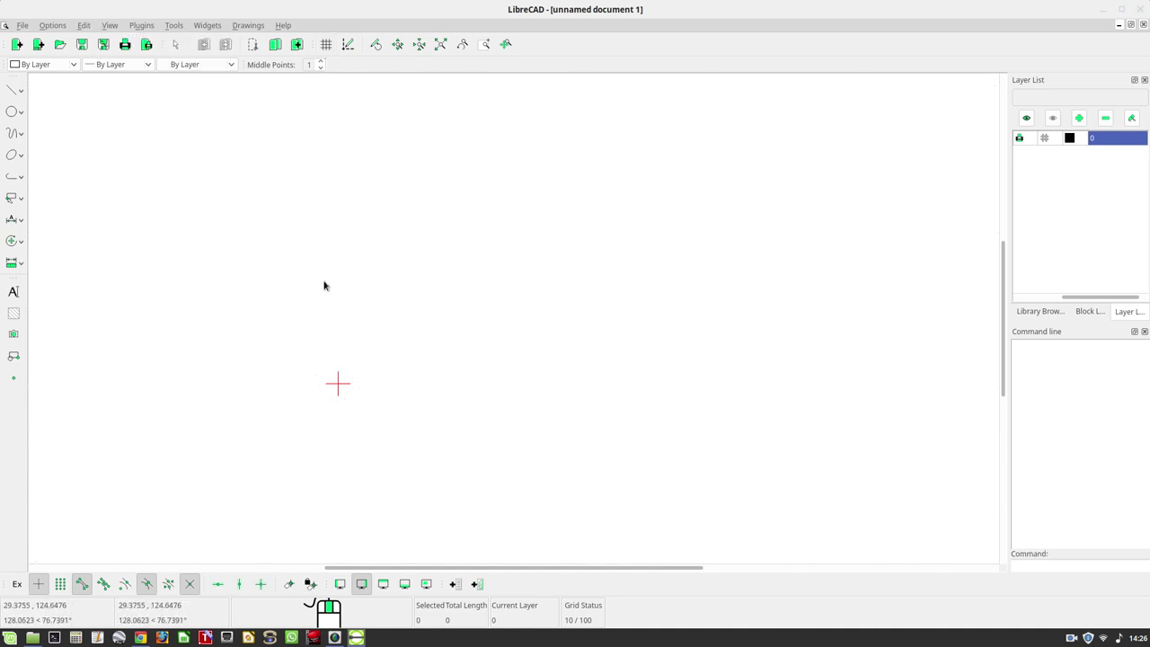
{"action": "left_click", "coordinate": [23, 26]}
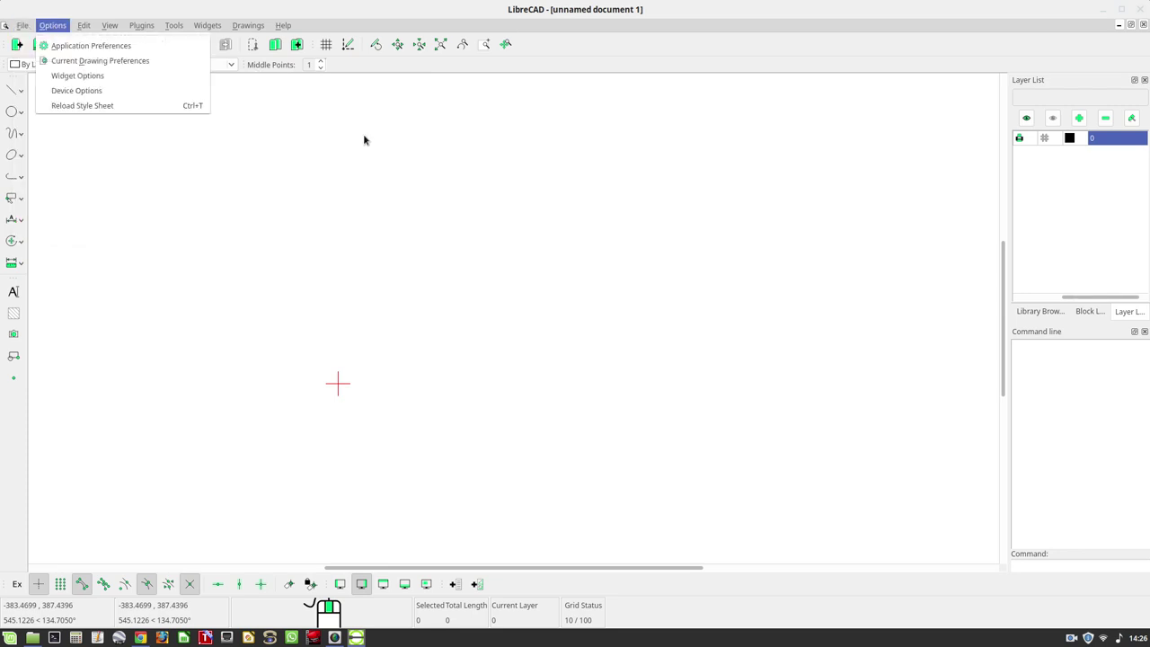
{"action": "left_click", "coordinate": [128, 97]}
{"action": "left_click", "coordinate": [23, 25]}
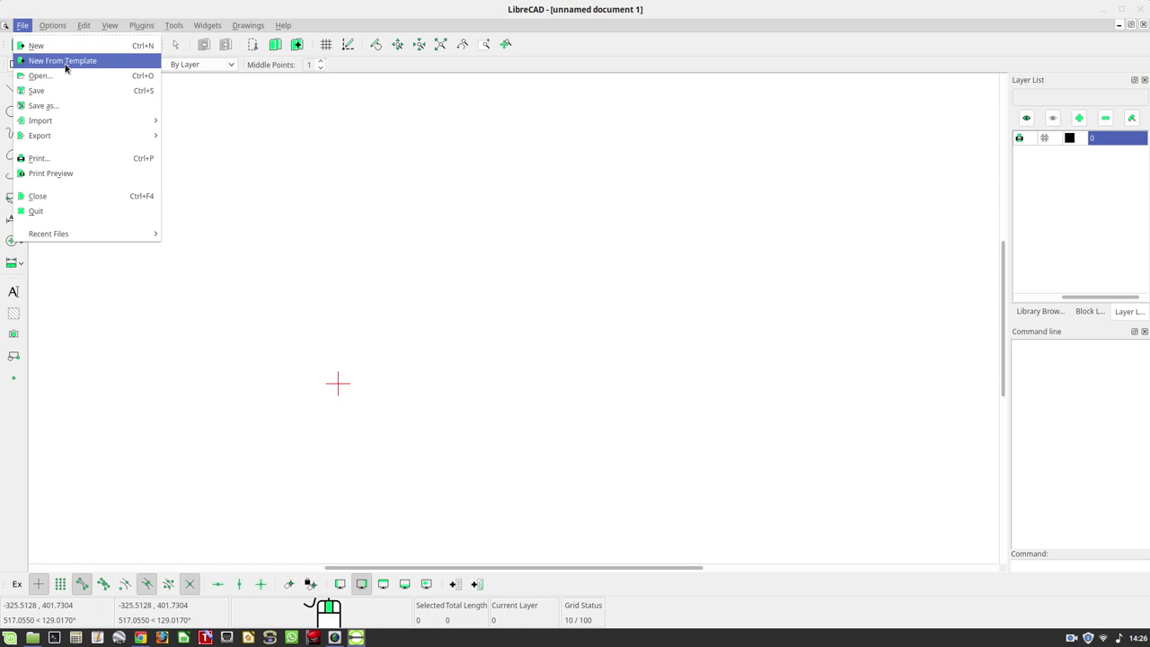
{"action": "left_click", "coordinate": [65, 75]}
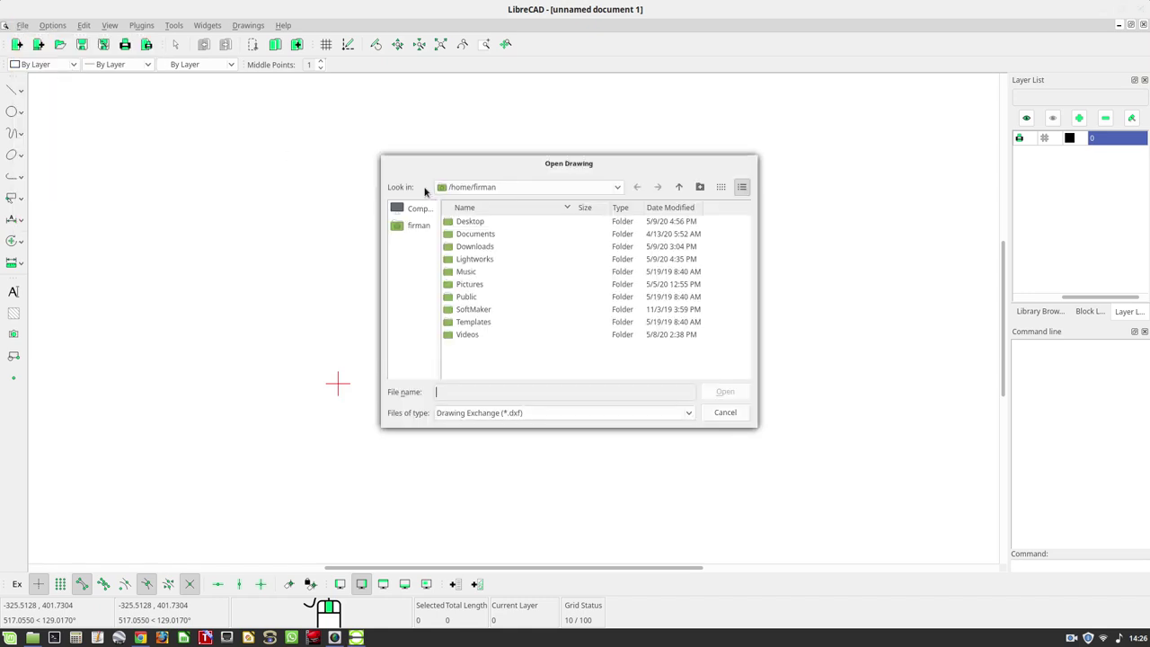
{"action": "left_click", "coordinate": [741, 413]}
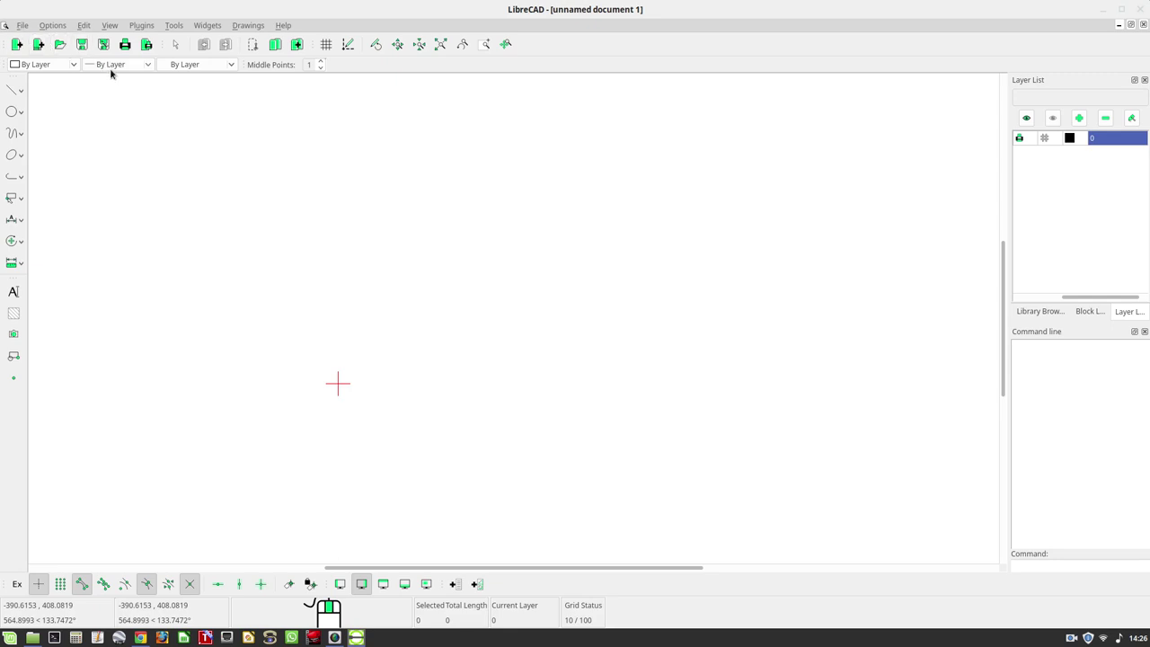
{"action": "left_click", "coordinate": [23, 27]}
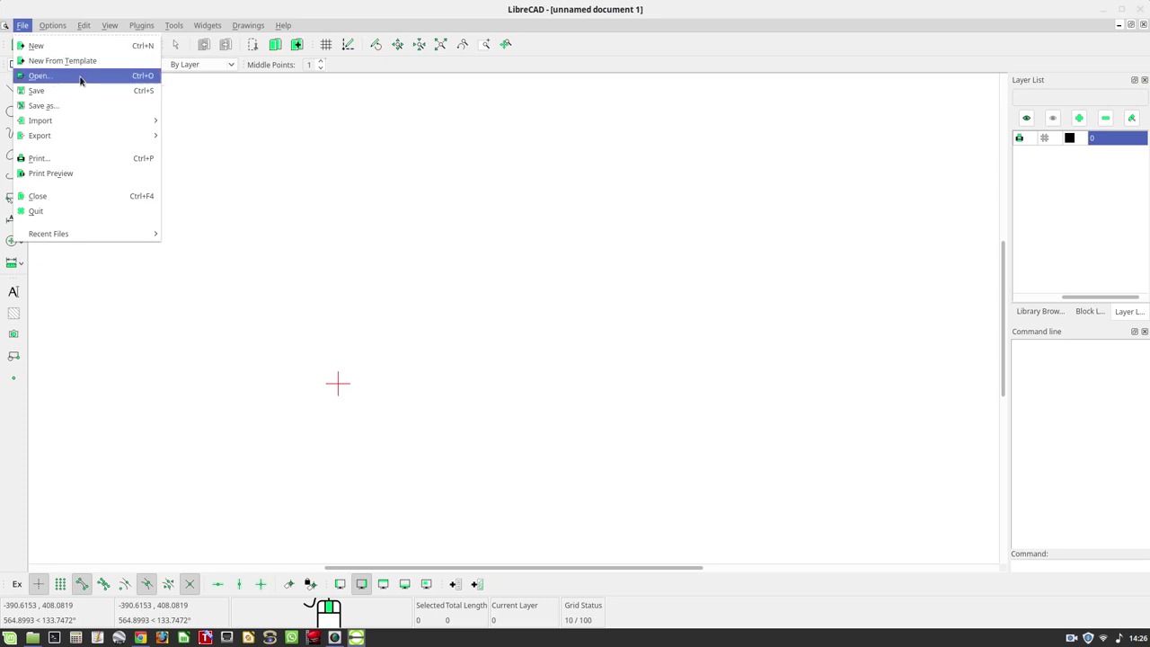
{"action": "left_click", "coordinate": [363, 208]}
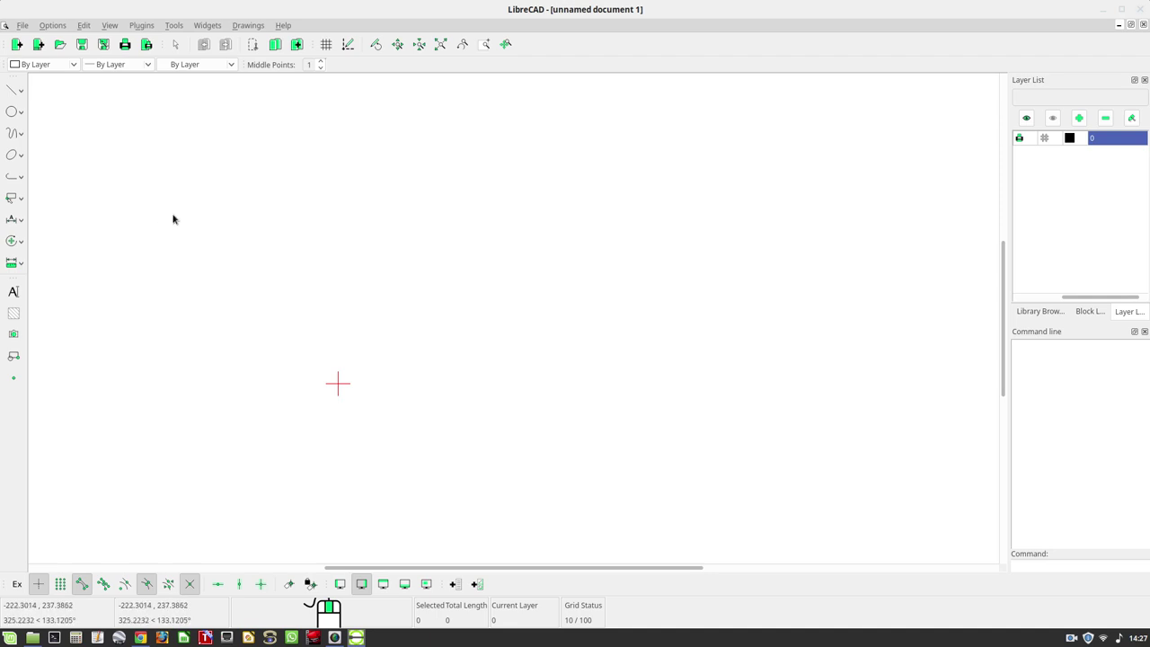
{"action": "left_click", "coordinate": [22, 25]}
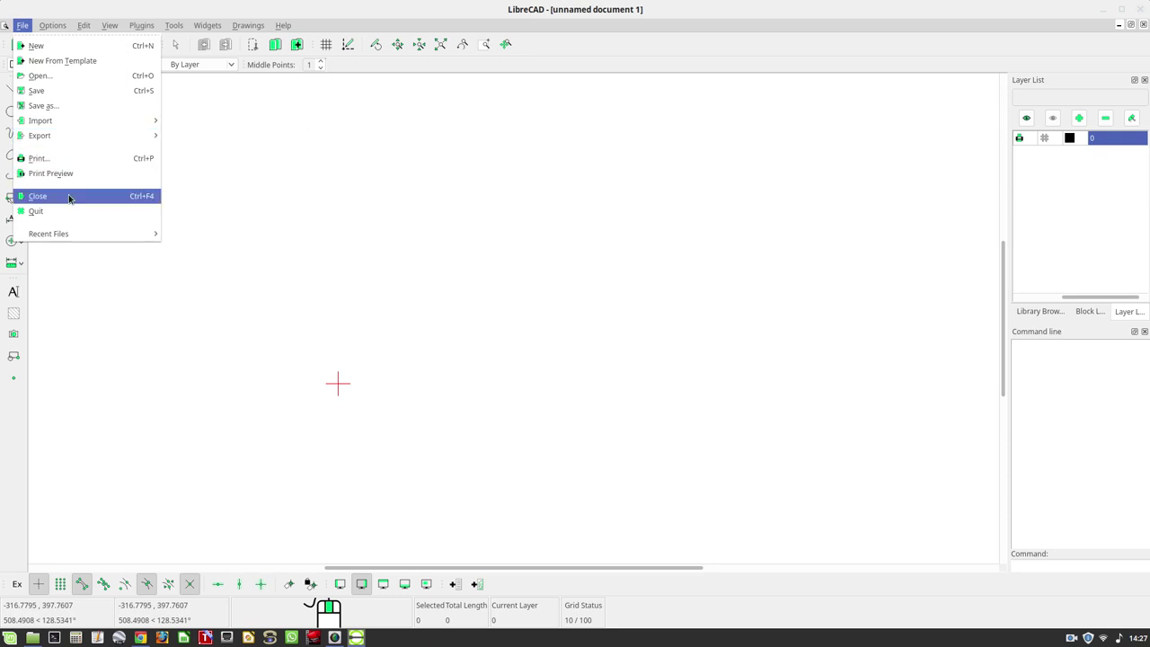
{"action": "key", "text": "Escape"}
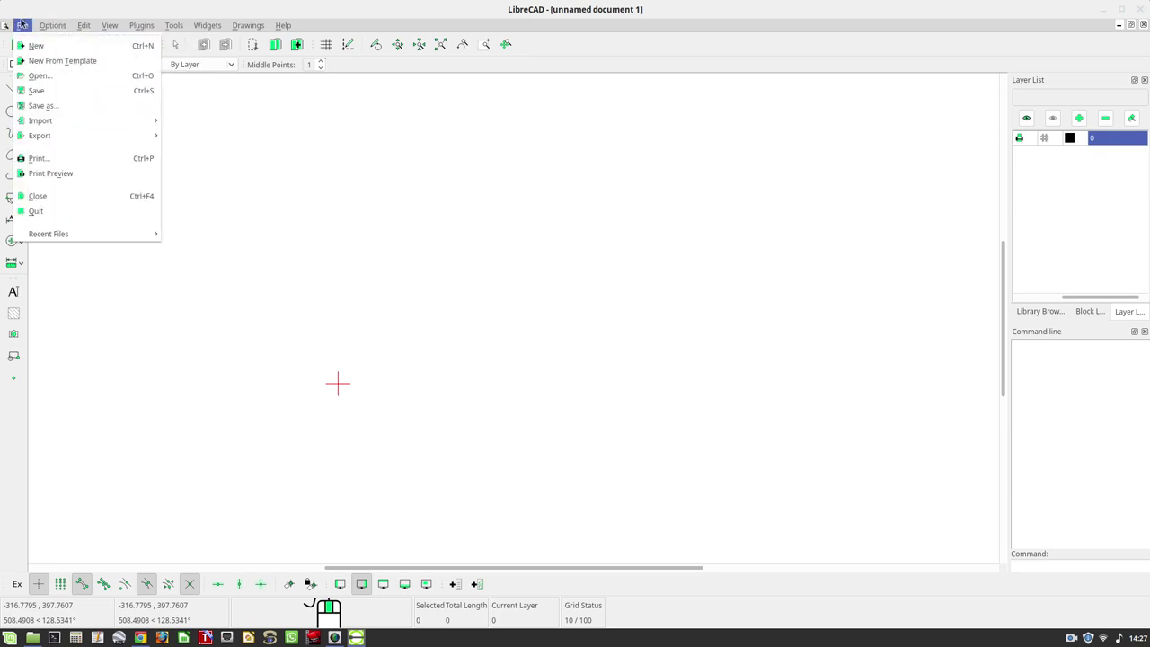
Step: Change the drawing background to the custom pale green #e0fff0 in the application preferences and apply it
{"action": "left_click", "coordinate": [53, 26]}
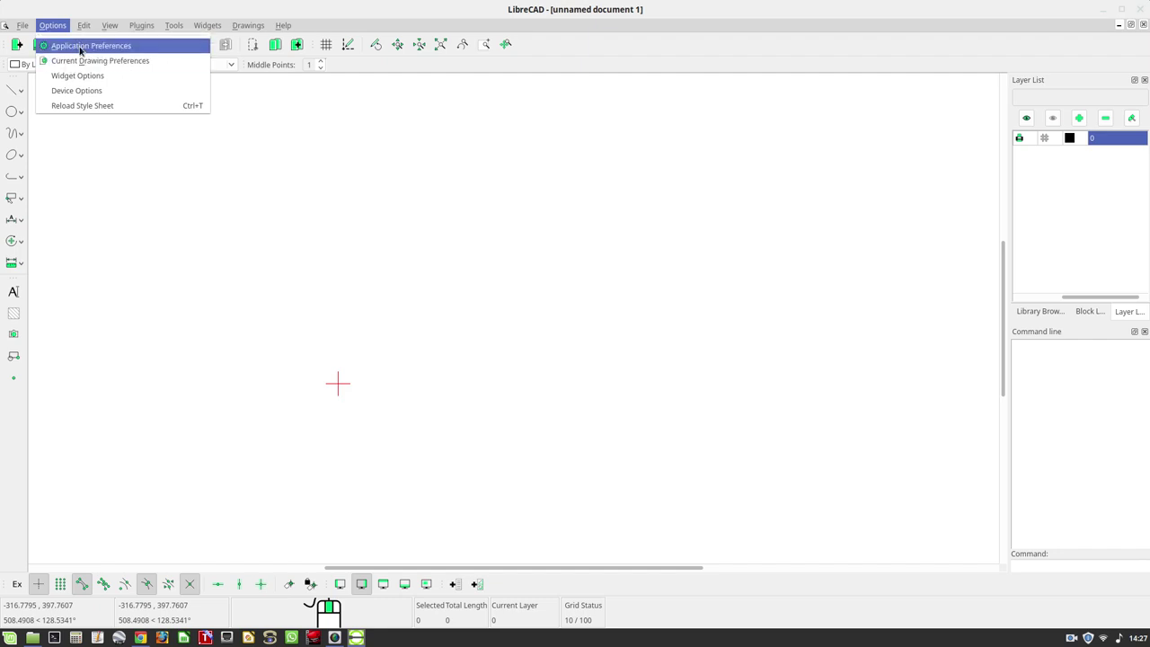
{"action": "left_click", "coordinate": [81, 46]}
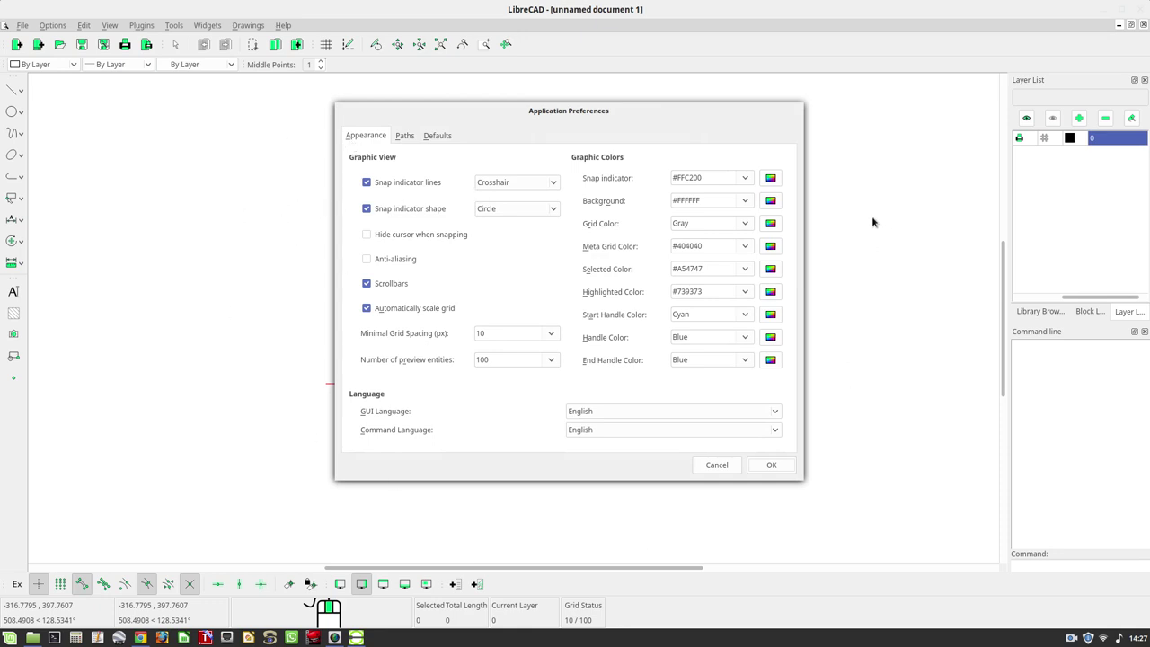
{"action": "left_click", "coordinate": [745, 201]}
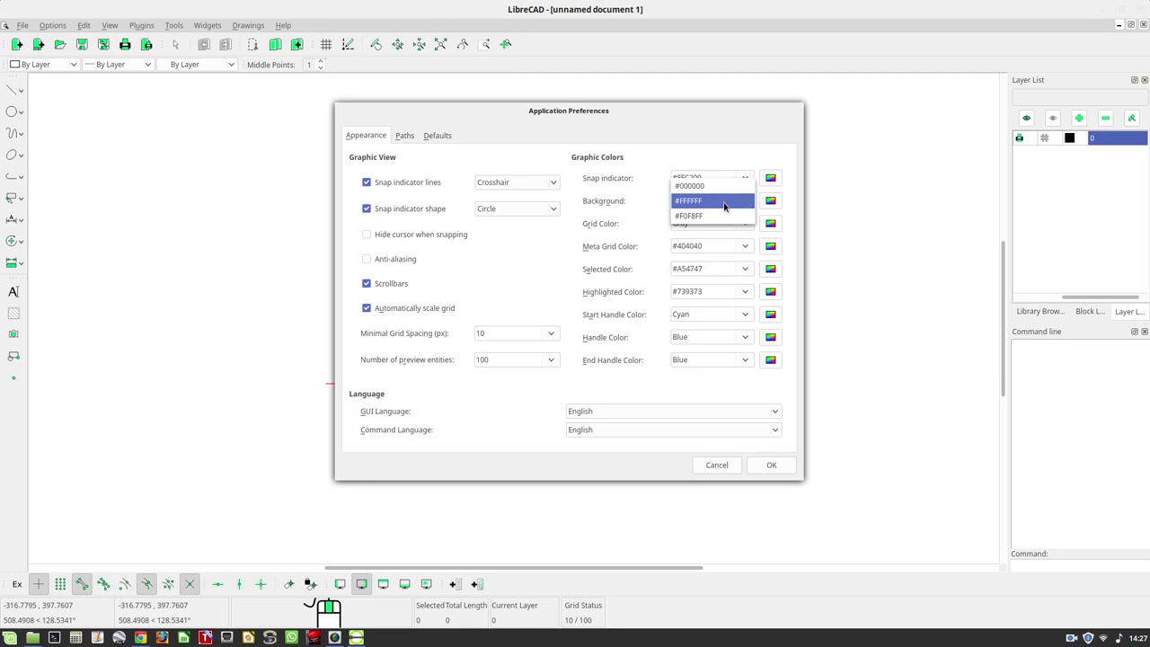
{"action": "left_click", "coordinate": [719, 201]}
{"action": "left_click", "coordinate": [770, 202]}
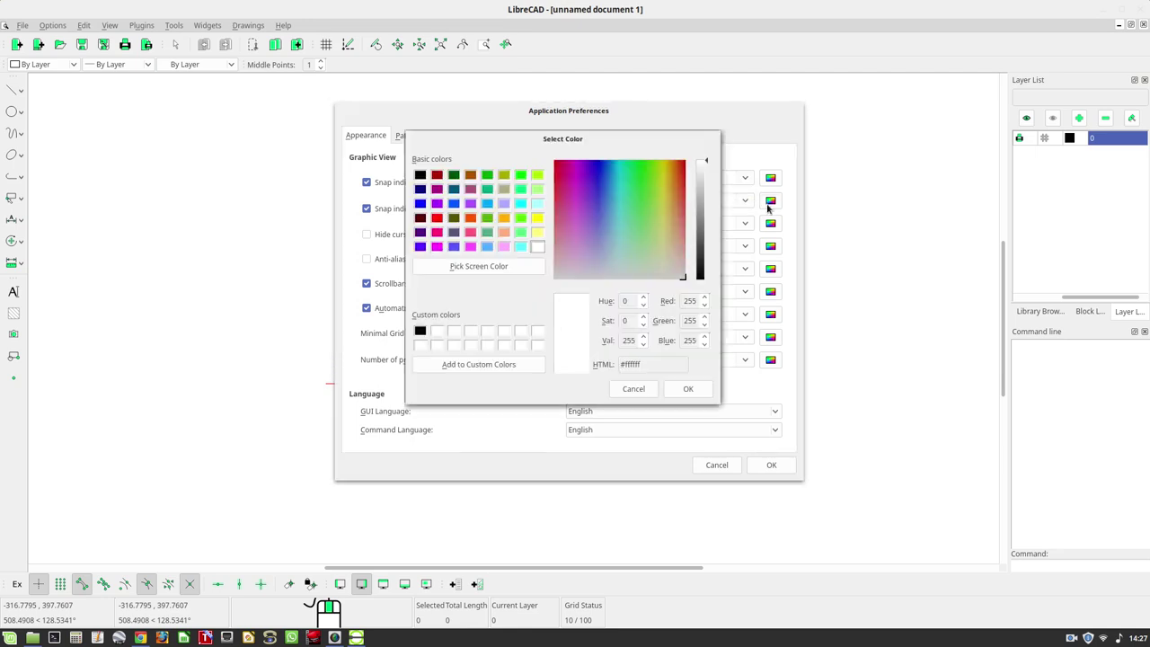
{"action": "left_click_drag", "start_coordinate": [686, 234], "coordinate": [631, 266]}
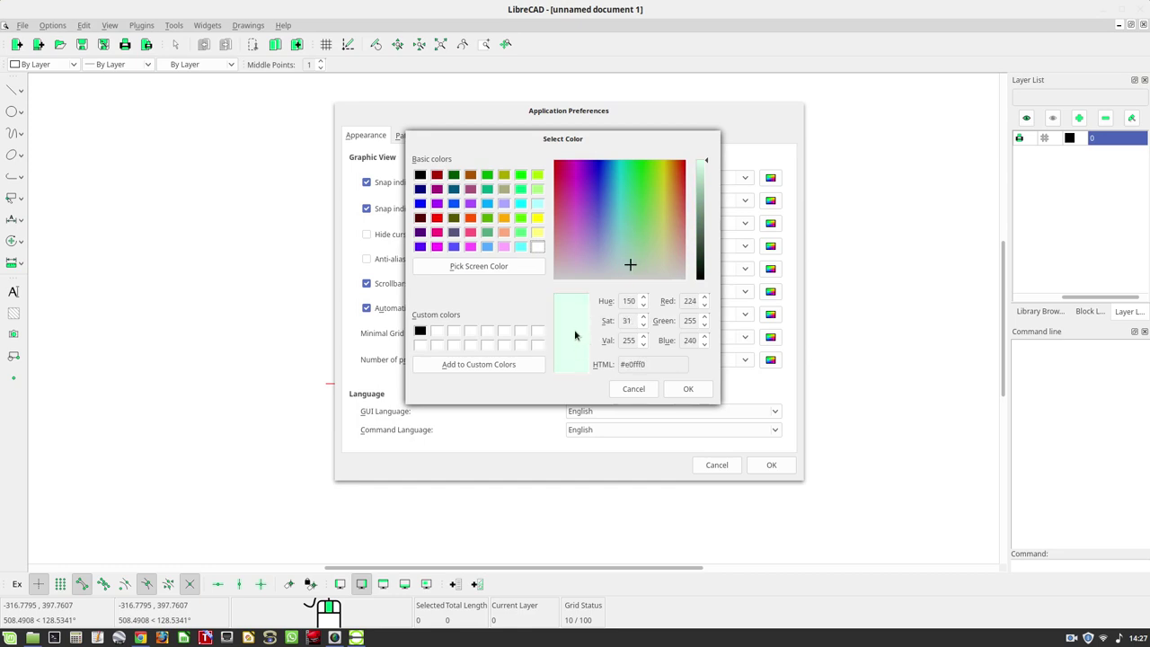
{"action": "left_click", "coordinate": [683, 393]}
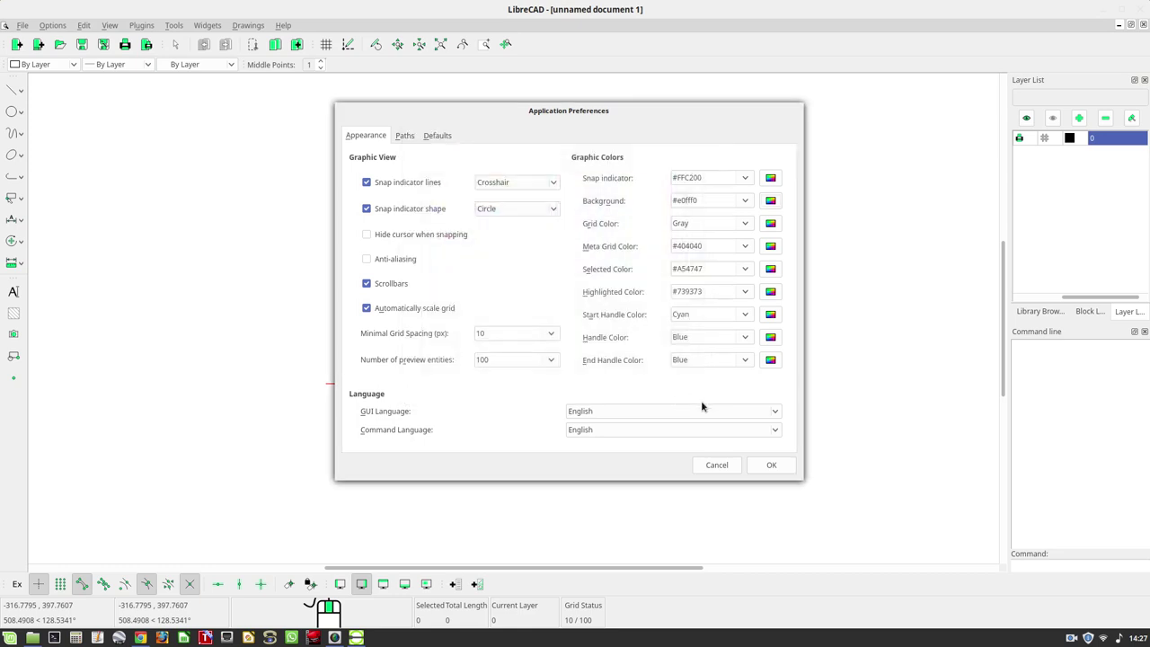
{"action": "left_click", "coordinate": [777, 466]}
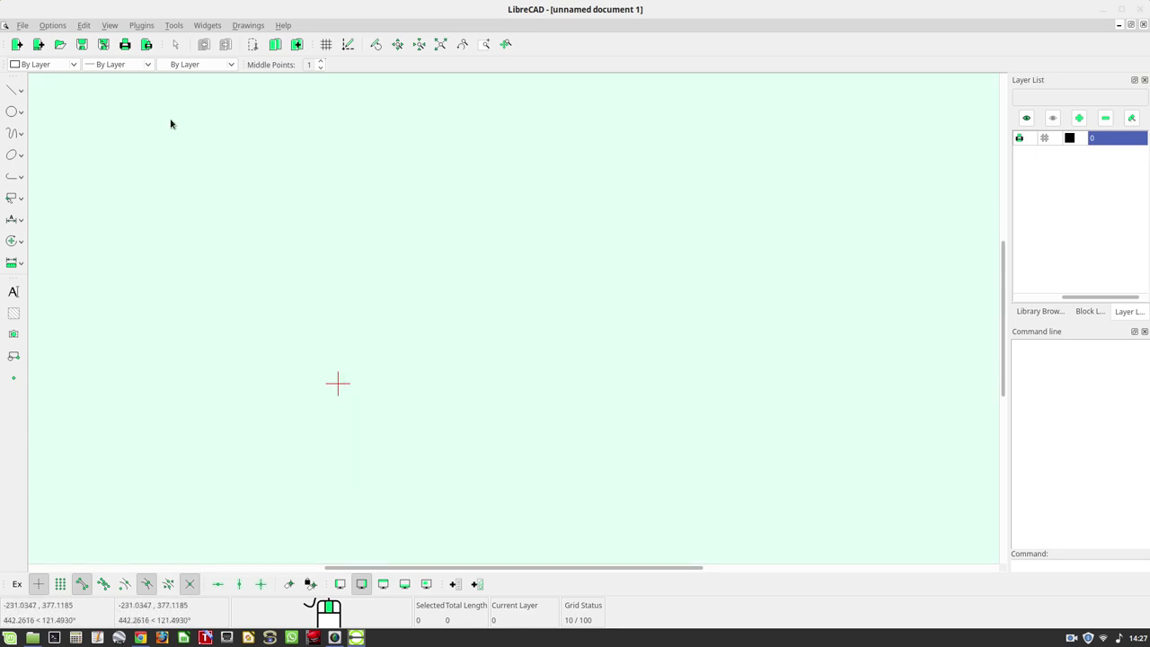
Step: Set the drawing background color to black (#000000) in the application preferences and apply it
{"action": "left_click", "coordinate": [61, 25]}
{"action": "left_click", "coordinate": [58, 44]}
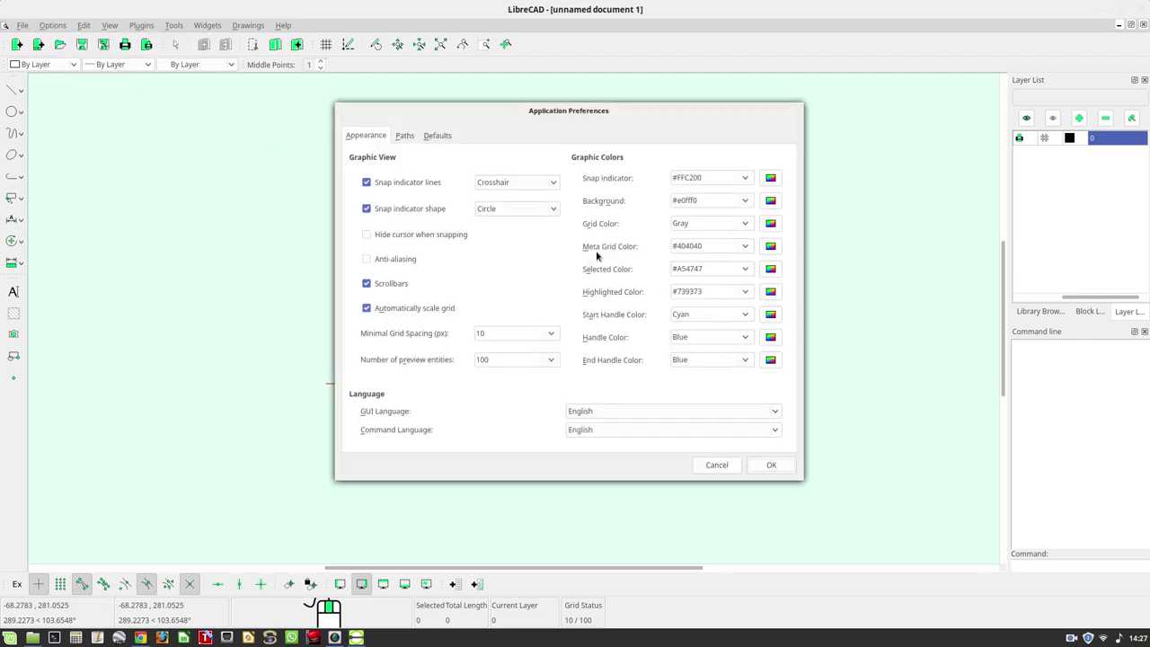
{"action": "left_click", "coordinate": [745, 224]}
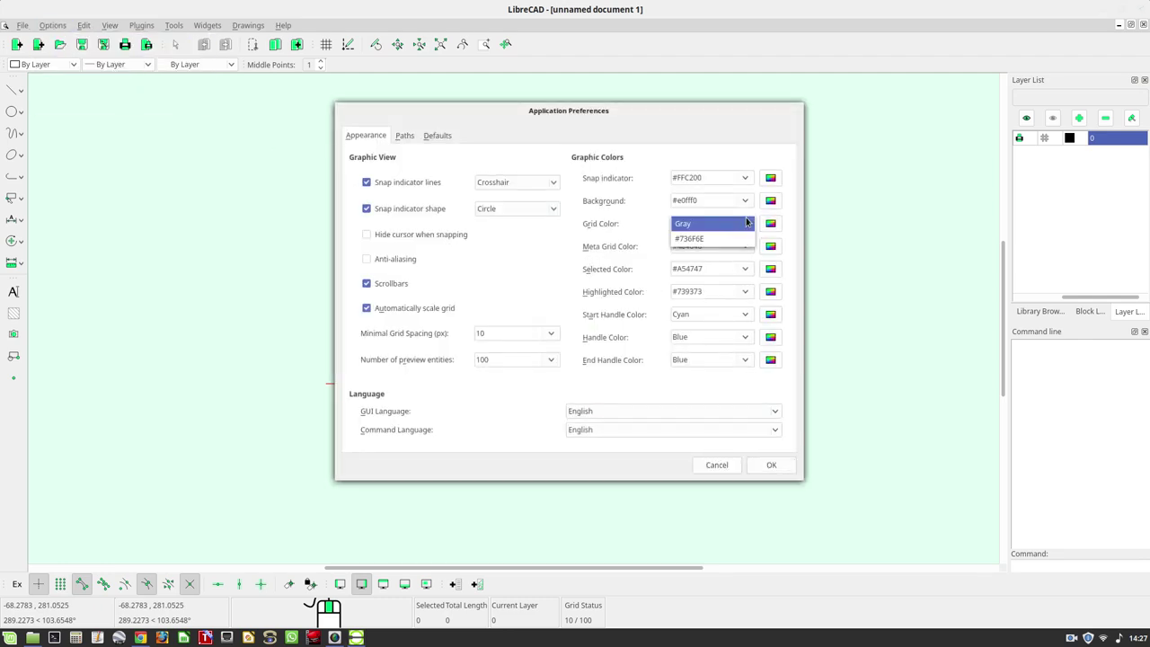
{"action": "left_click", "coordinate": [647, 224]}
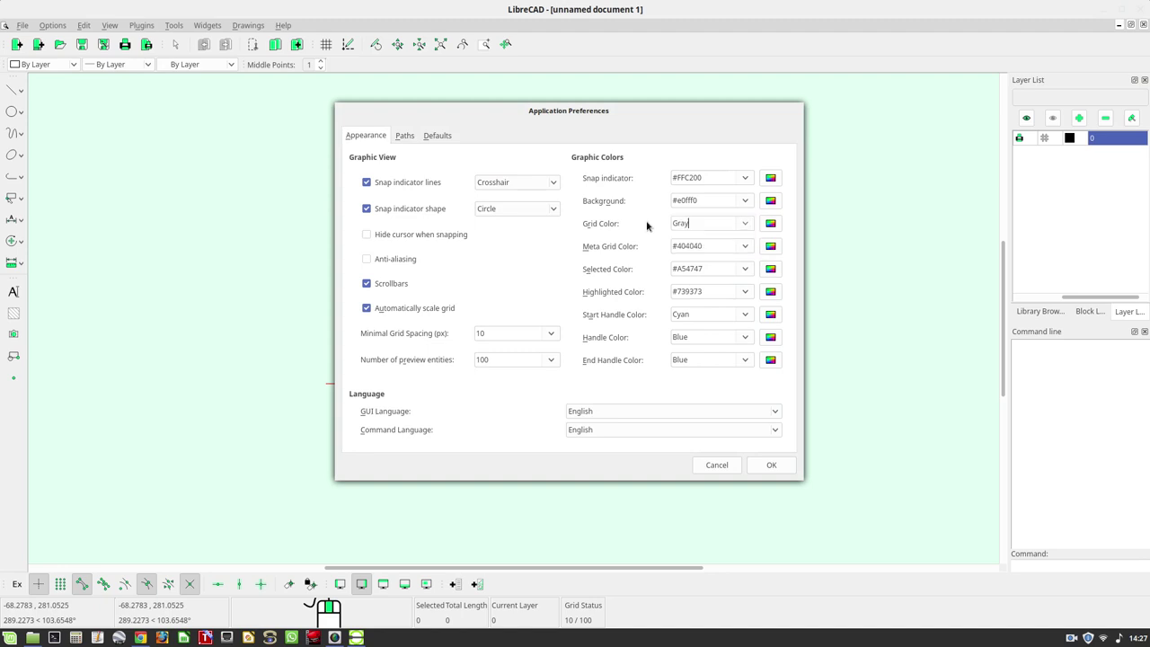
{"action": "left_click", "coordinate": [745, 201]}
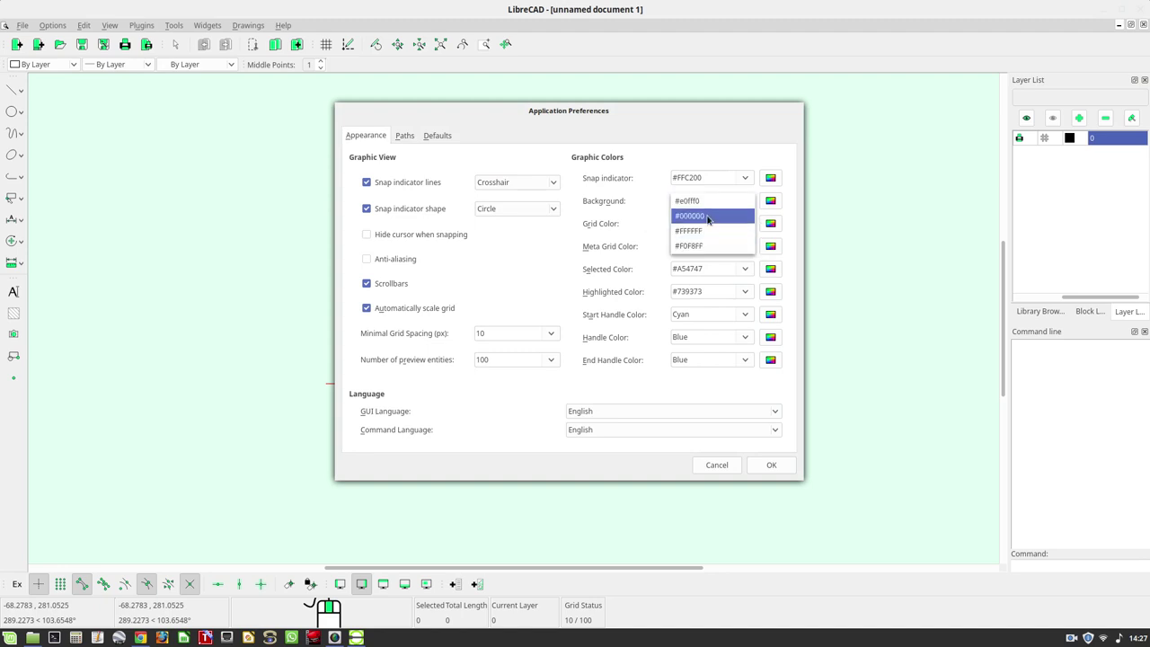
{"action": "left_click", "coordinate": [708, 217]}
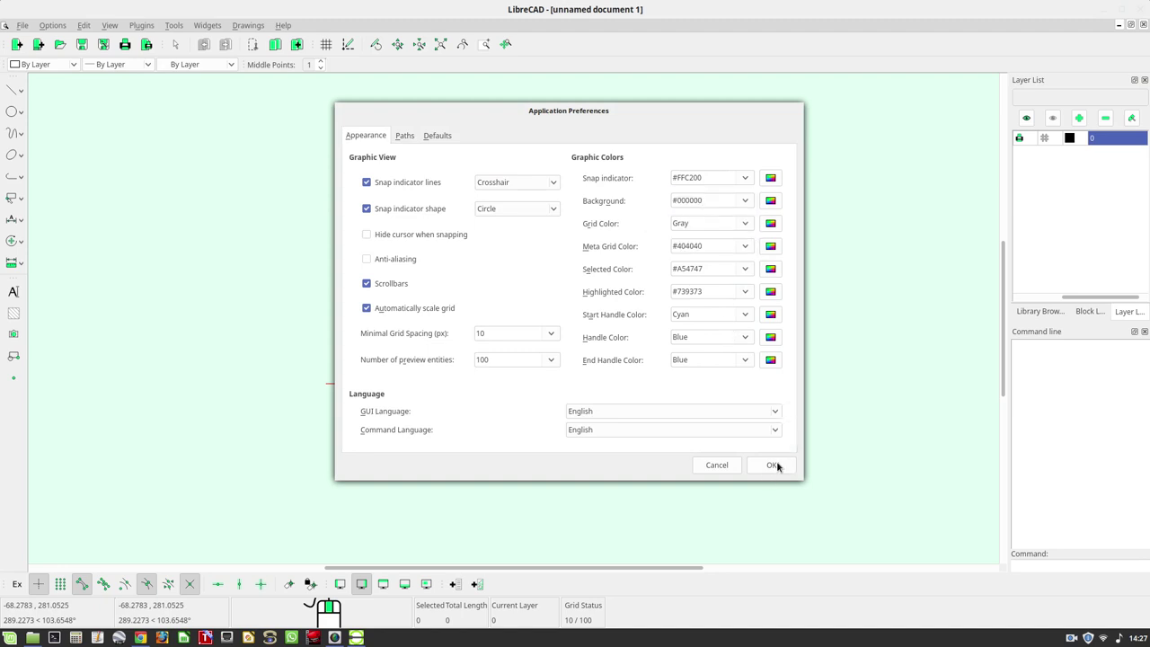
{"action": "left_click", "coordinate": [774, 465]}
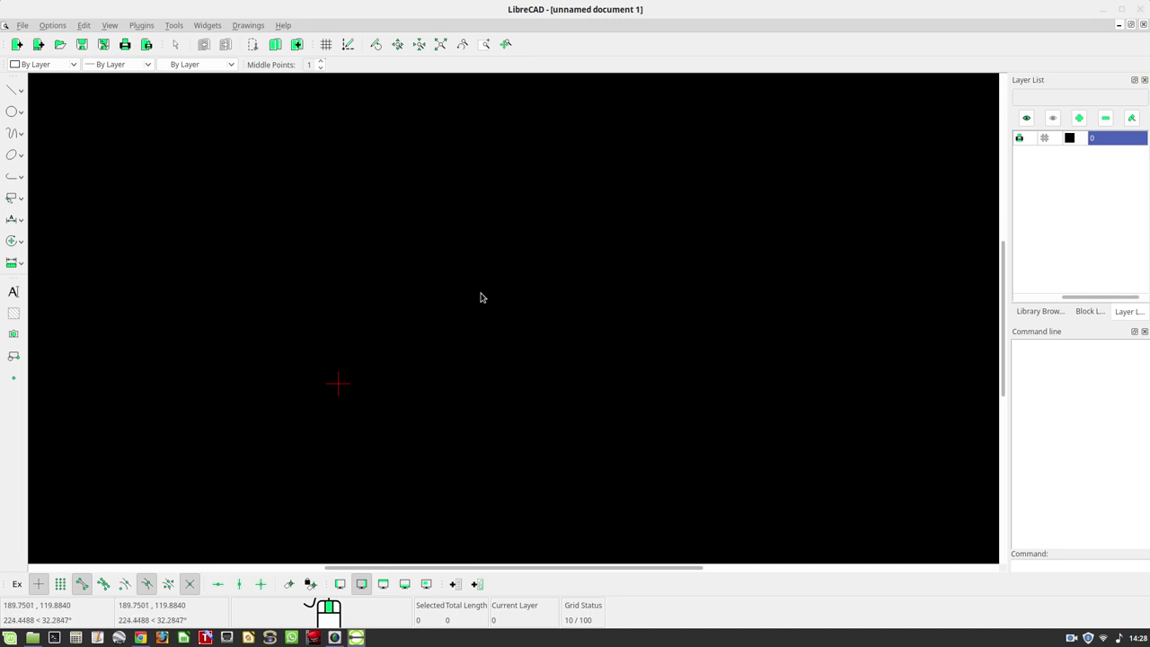
Step: Set the background color to white (#FFFFFF) in the application preferences, keeping the grid color Gray
{"action": "left_click", "coordinate": [52, 26]}
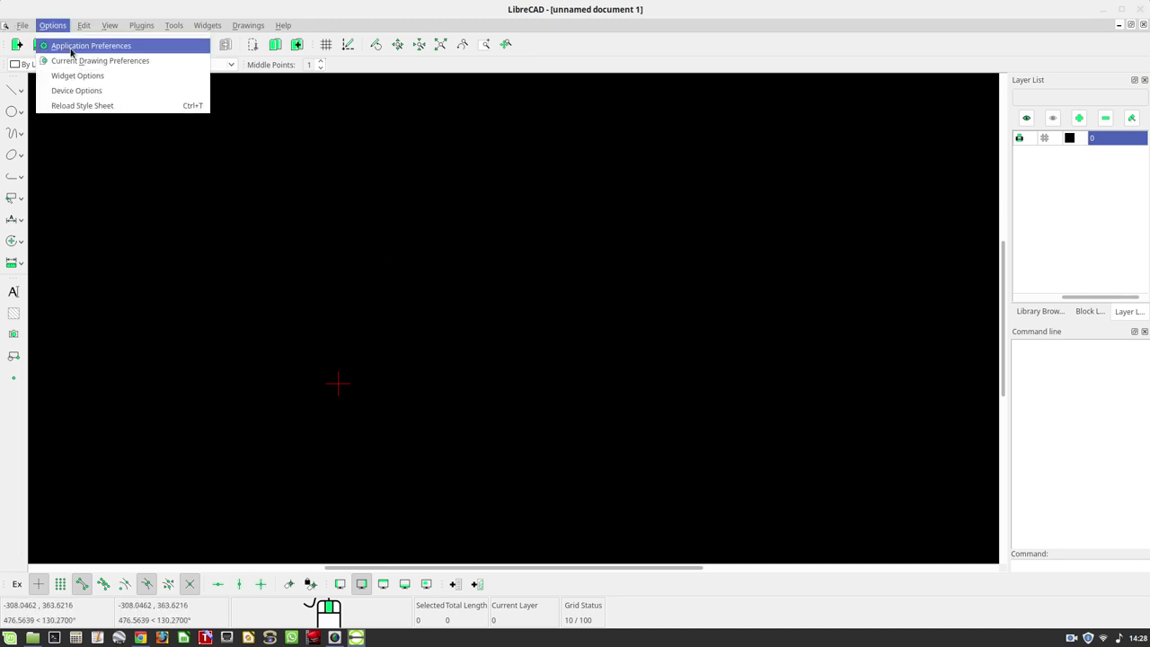
{"action": "left_click", "coordinate": [71, 53]}
{"action": "left_click", "coordinate": [750, 203]}
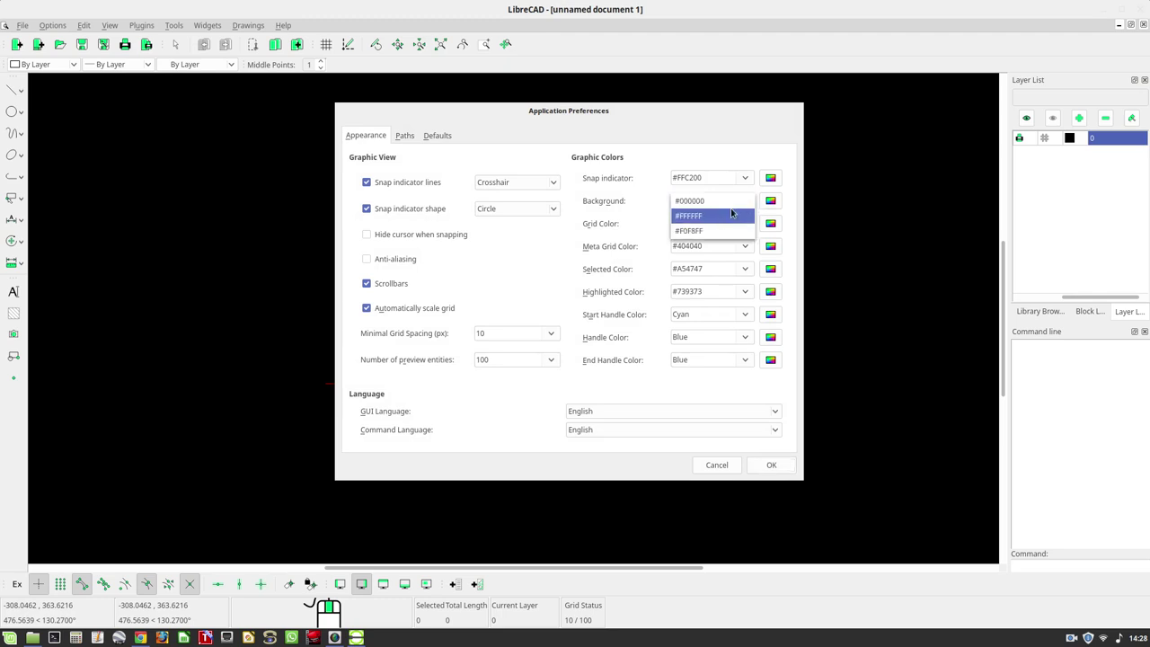
{"action": "left_click", "coordinate": [731, 216]}
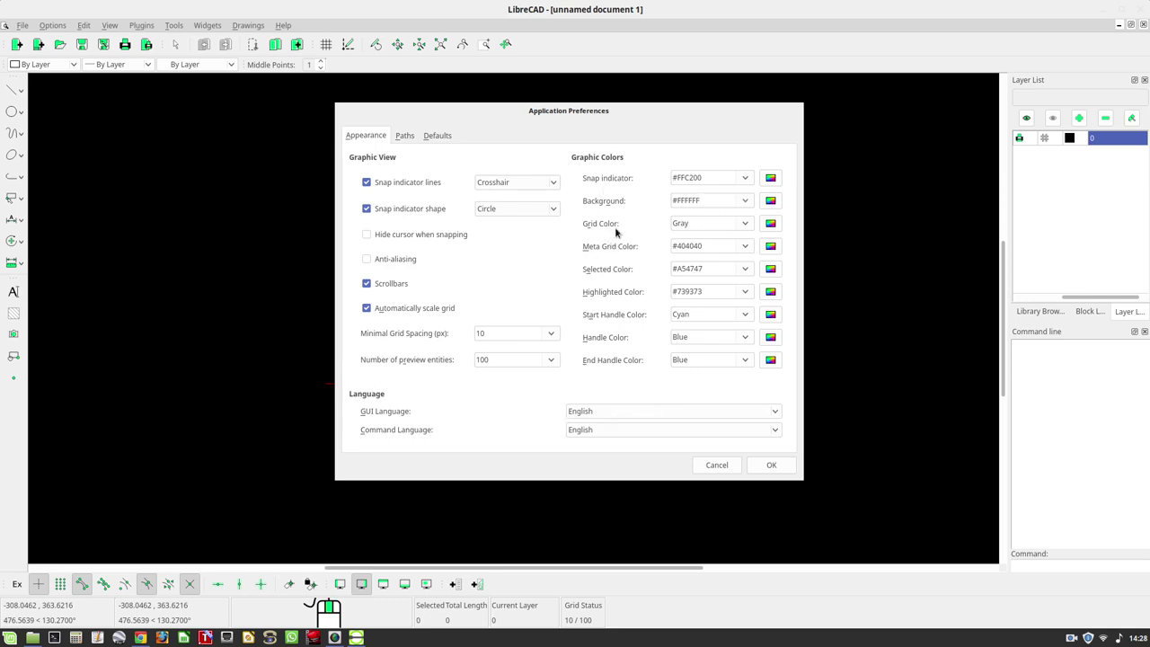
{"action": "left_click", "coordinate": [745, 223]}
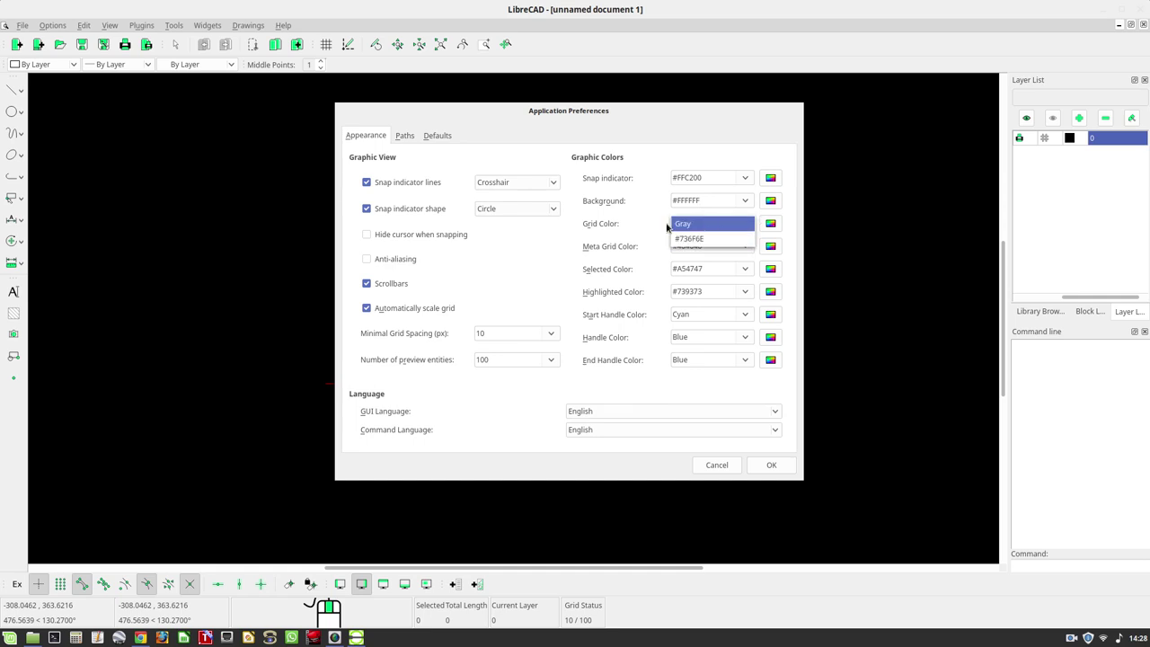
{"action": "left_click", "coordinate": [771, 224]}
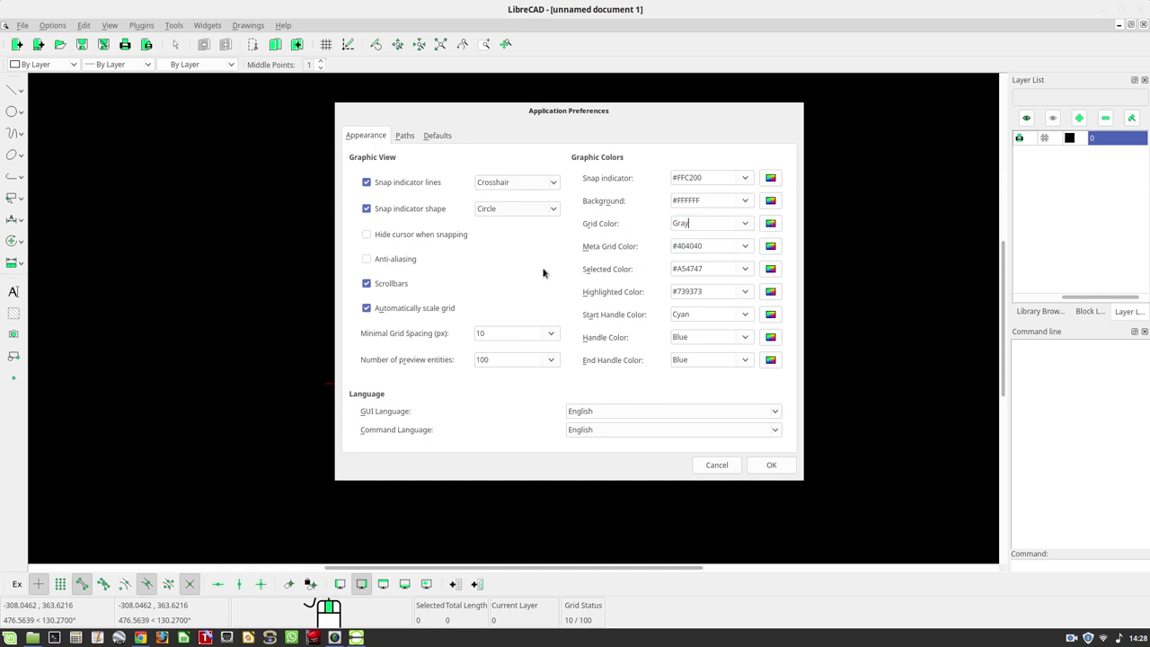
Step: Examine the unit choices for new drawings and the auto save time in the application preferences, leaving without applying changes
{"action": "left_click", "coordinate": [406, 137]}
{"action": "left_click", "coordinate": [430, 137]}
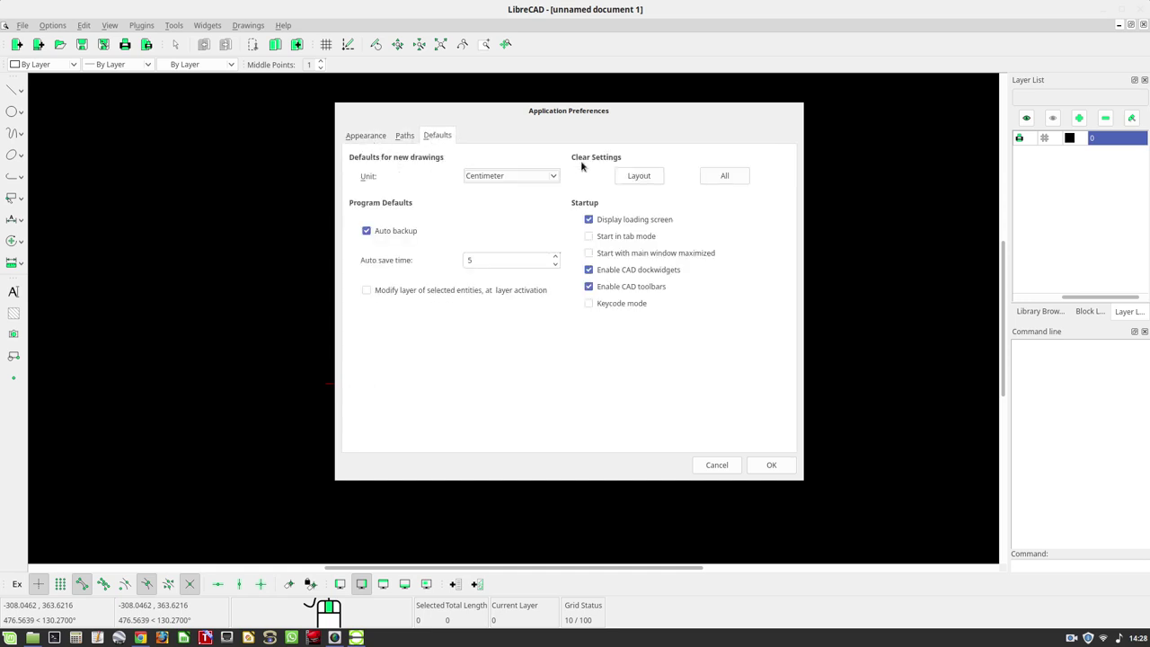
{"action": "left_click", "coordinate": [525, 176]}
{"action": "left_click", "coordinate": [526, 176]}
{"action": "left_click", "coordinate": [494, 181]}
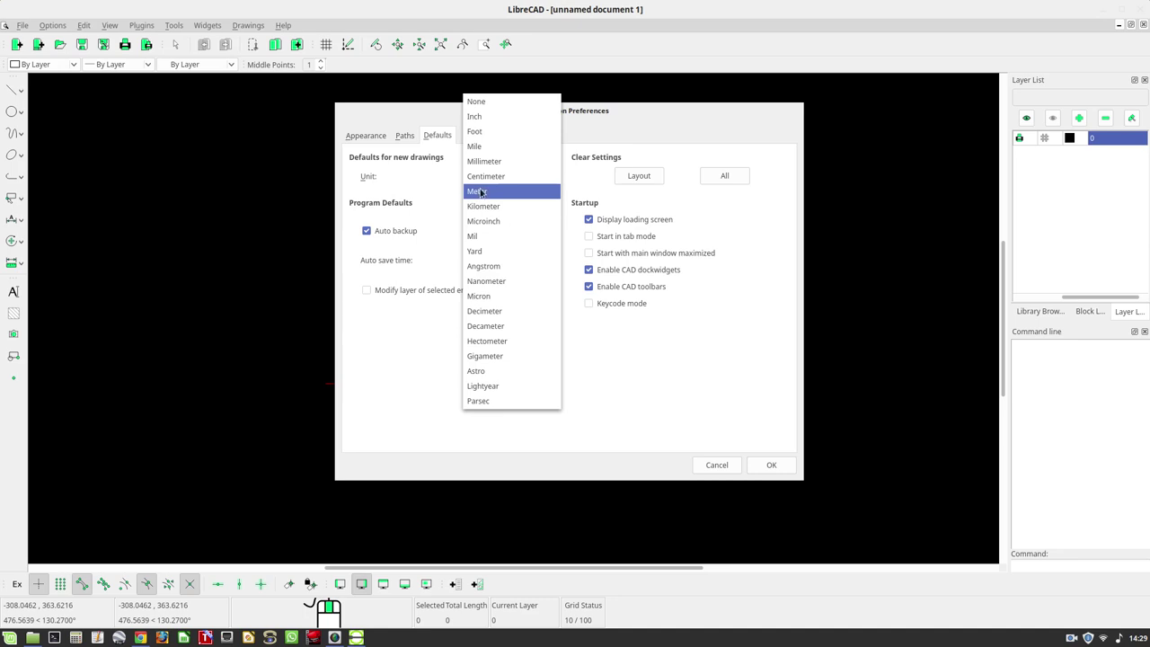
{"action": "left_click", "coordinate": [450, 196]}
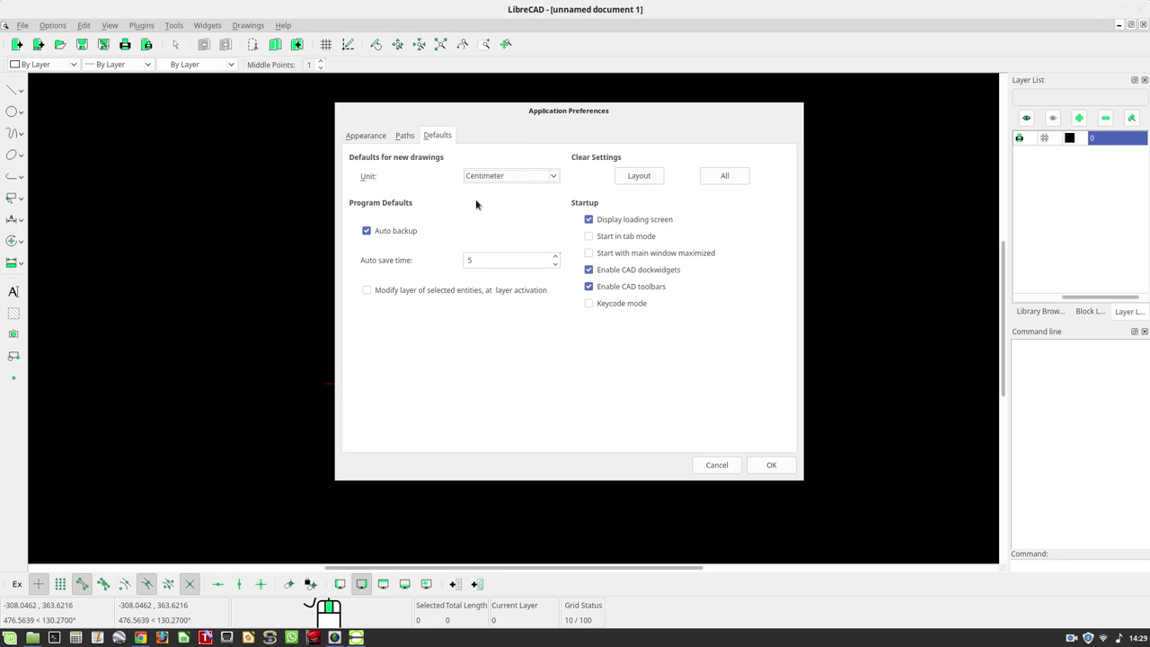
{"action": "left_click", "coordinate": [522, 176]}
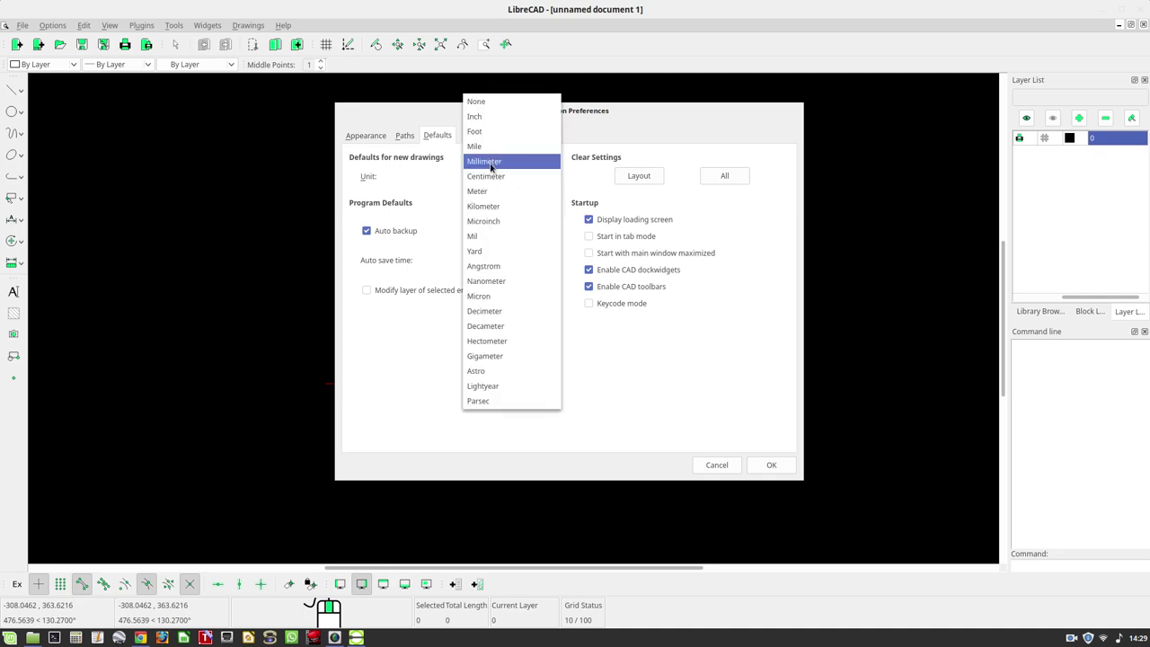
{"action": "left_click", "coordinate": [432, 178]}
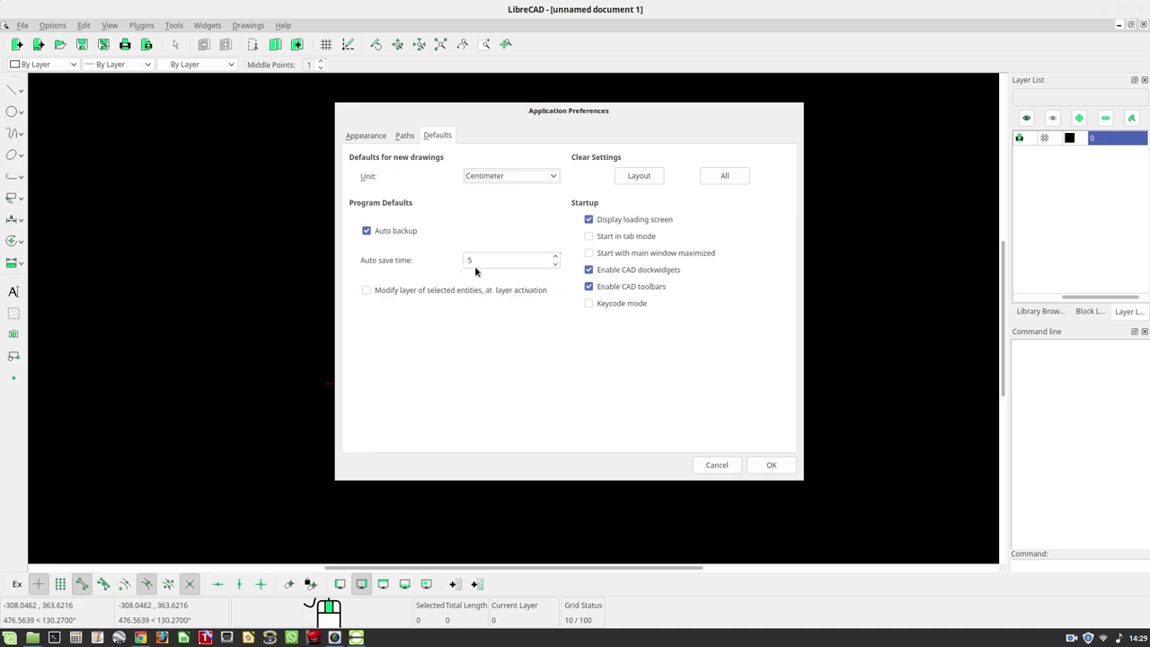
{"action": "left_click_drag", "start_coordinate": [486, 261], "coordinate": [461, 256]}
{"action": "key", "text": "Escape"}
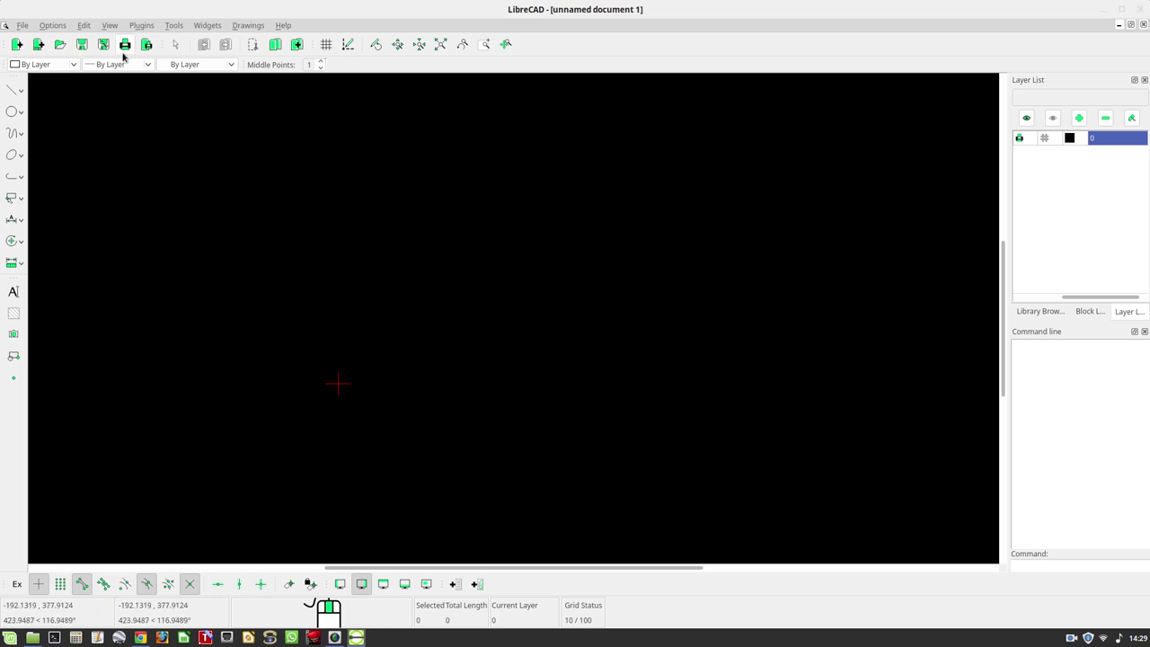
Step: Set the drawing background color to white in the application preferences and apply it
{"action": "left_click", "coordinate": [52, 26]}
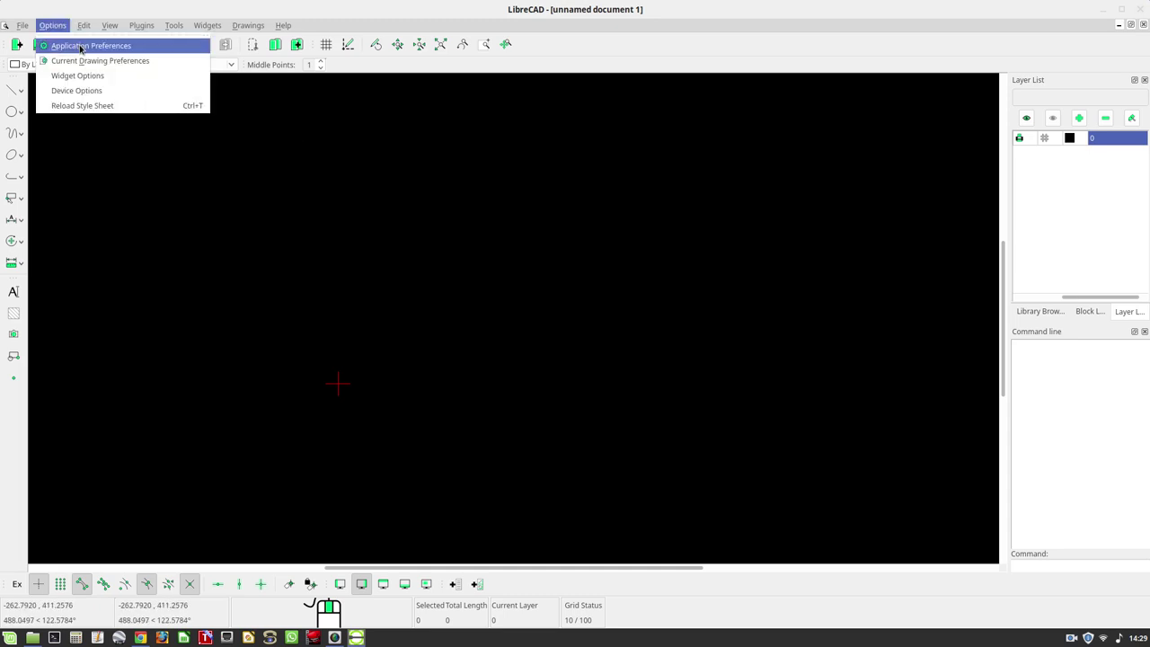
{"action": "left_click", "coordinate": [79, 45]}
{"action": "left_click", "coordinate": [363, 136]}
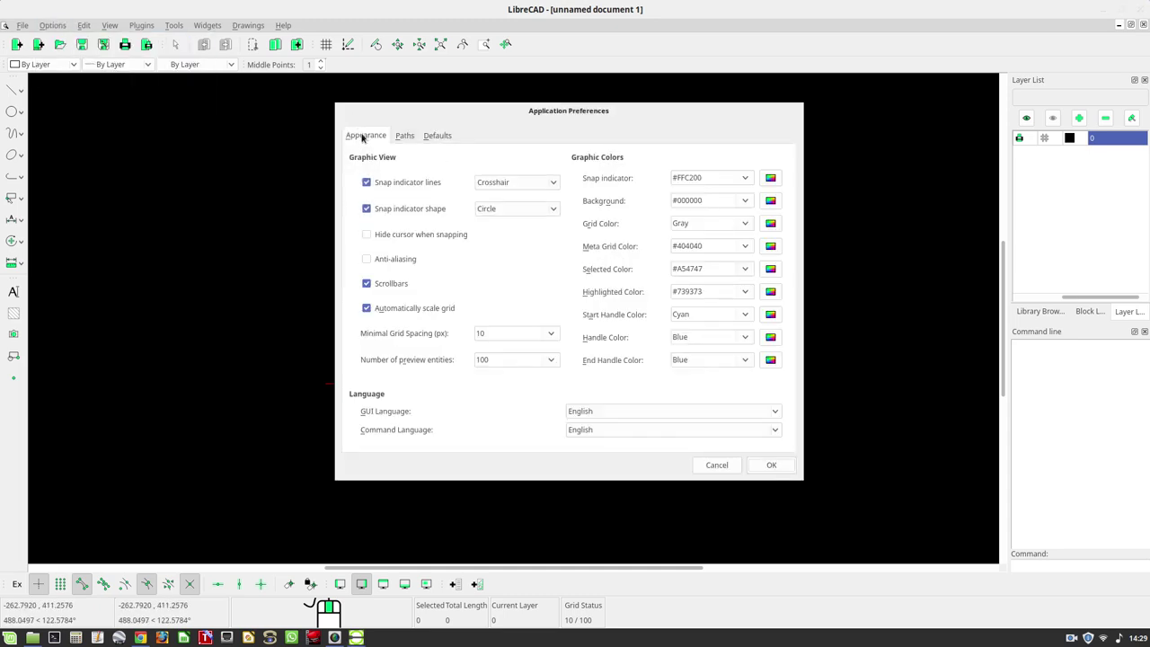
{"action": "left_click", "coordinate": [742, 206]}
{"action": "left_click", "coordinate": [729, 215]}
{"action": "left_click", "coordinate": [768, 465]}
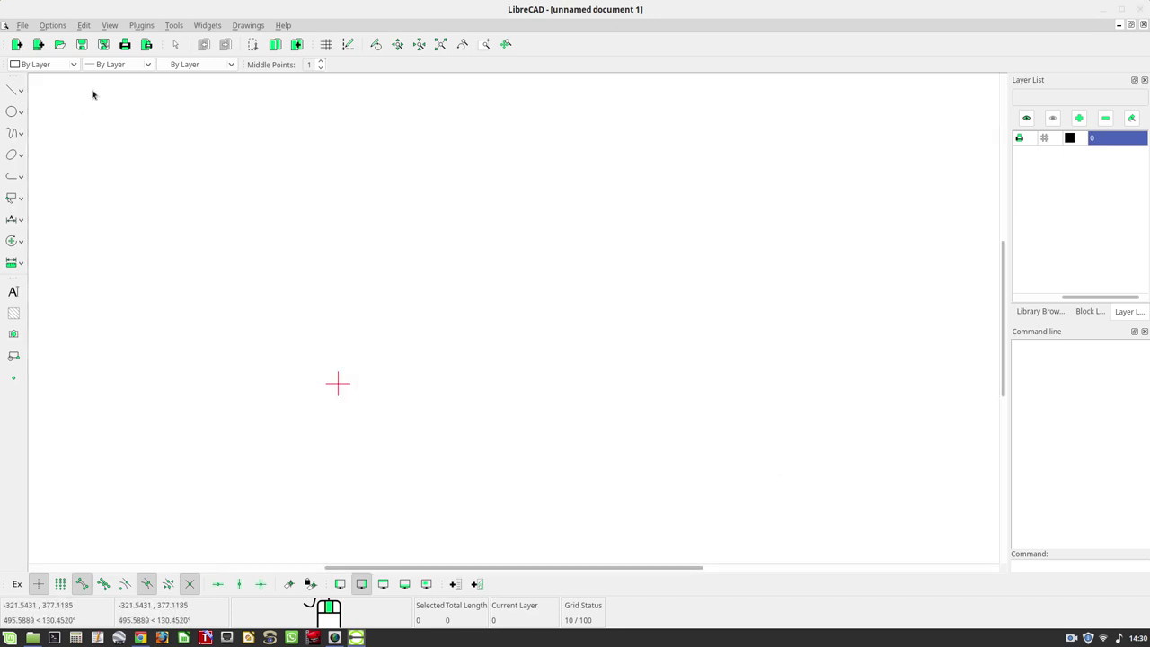
Step: Examine the available plugins and the pen color choices without selecting any
{"action": "left_click", "coordinate": [141, 27]}
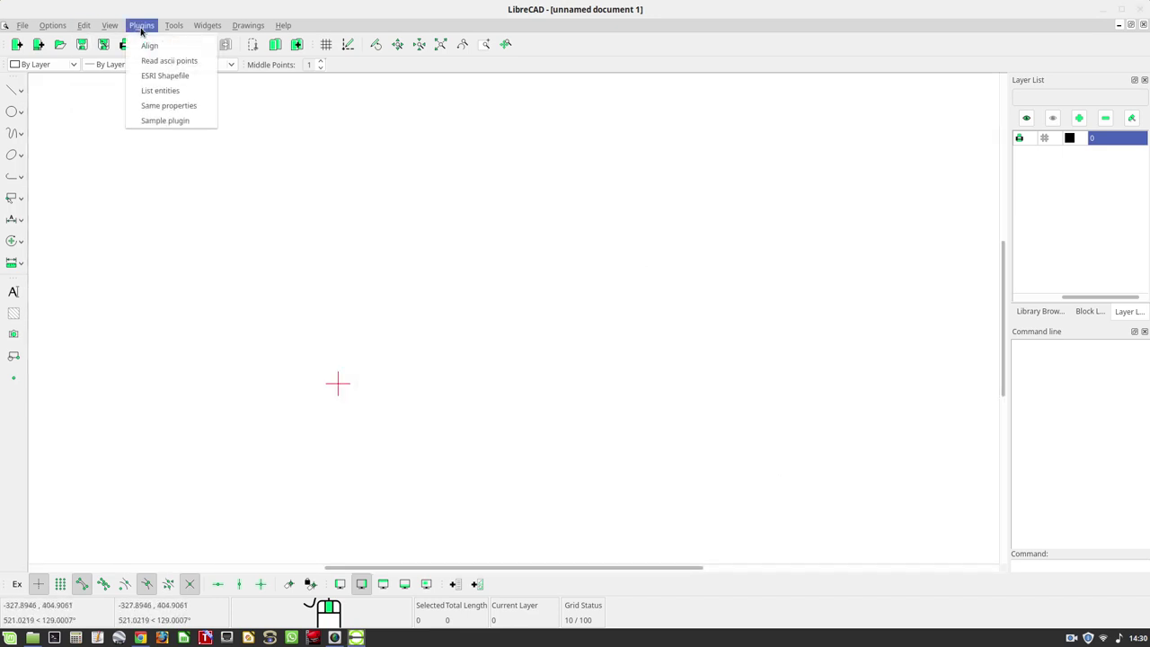
{"action": "left_click", "coordinate": [65, 102]}
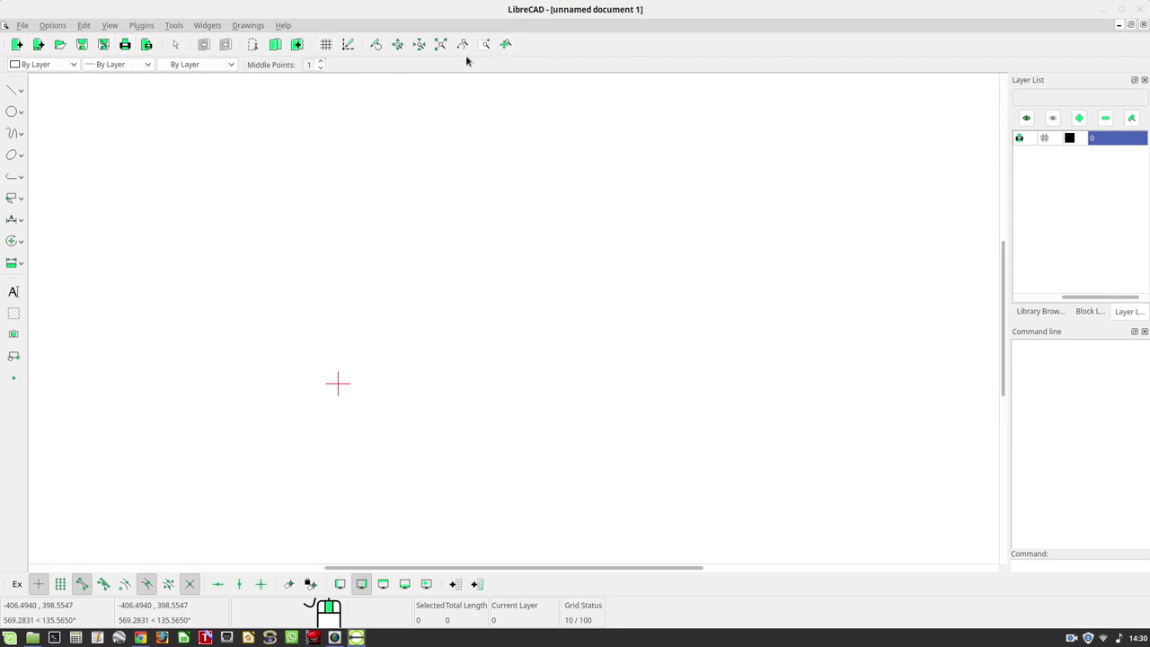
{"action": "left_click", "coordinate": [74, 67]}
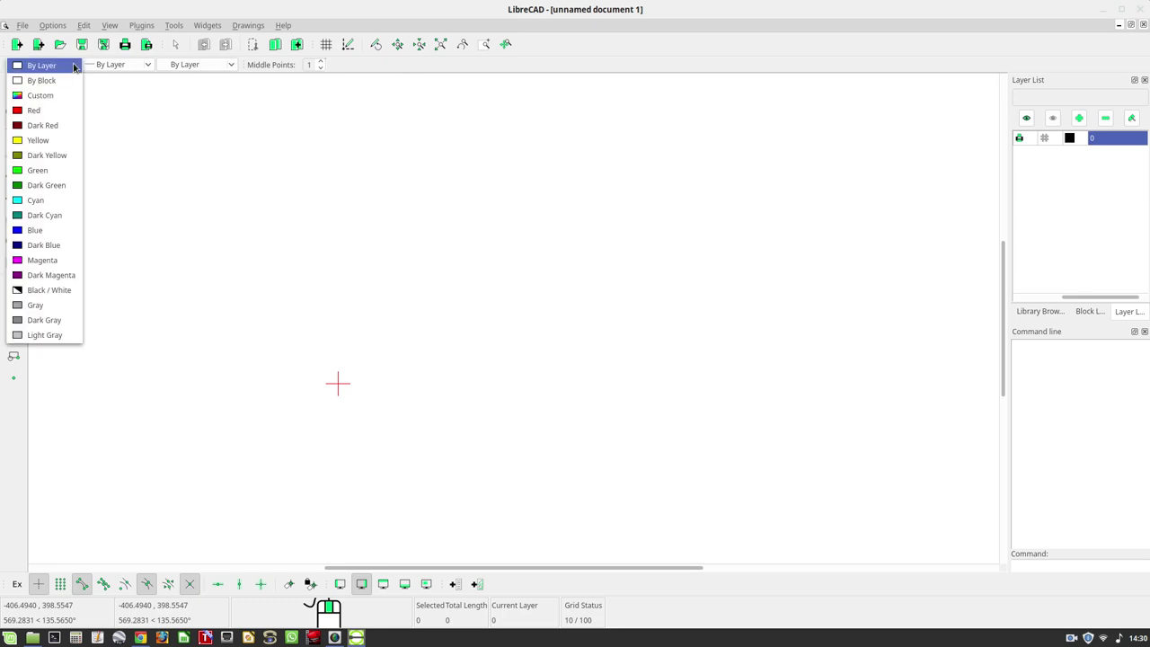
{"action": "left_click", "coordinate": [79, 69]}
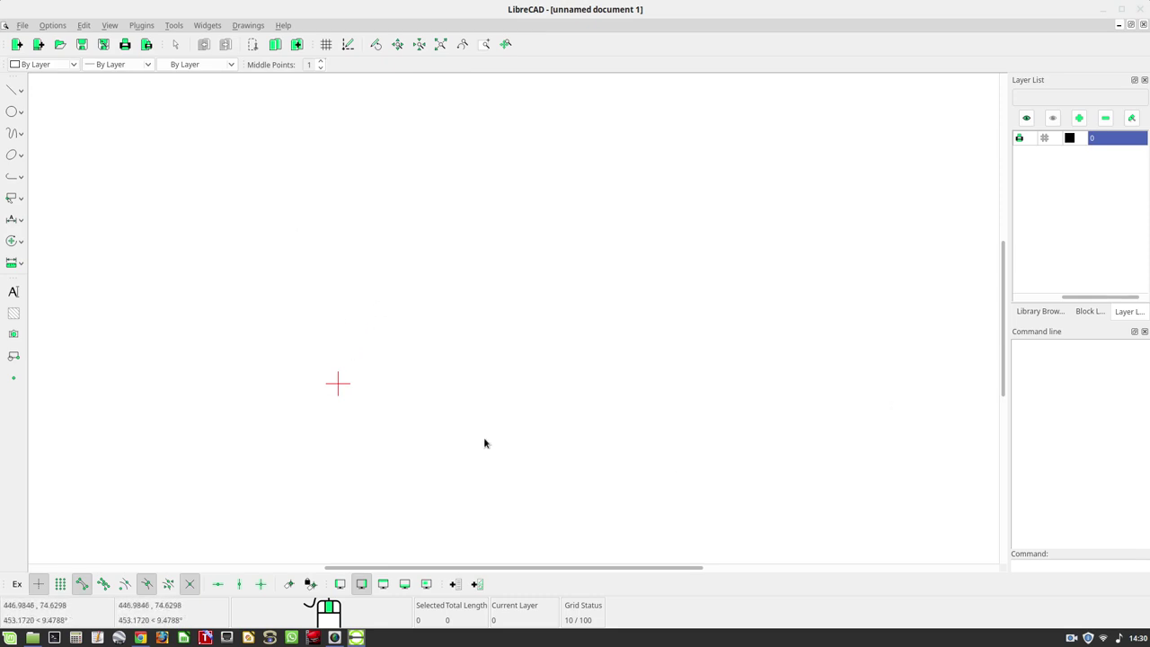
{"action": "left_click", "coordinate": [68, 65]}
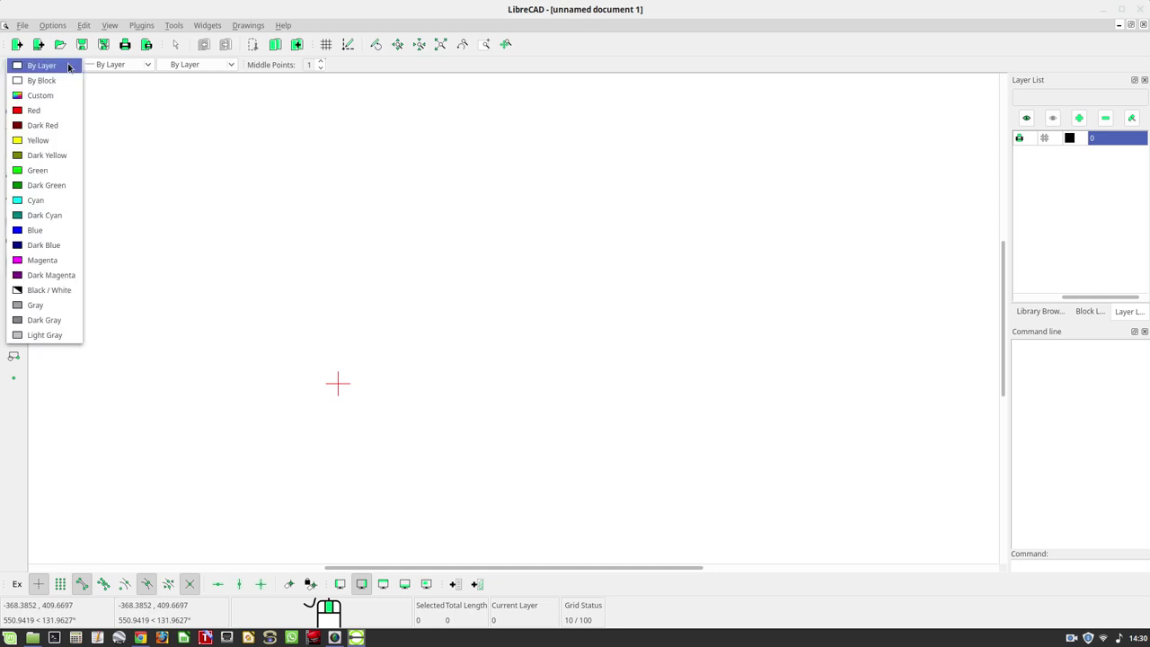
{"action": "left_click", "coordinate": [134, 96]}
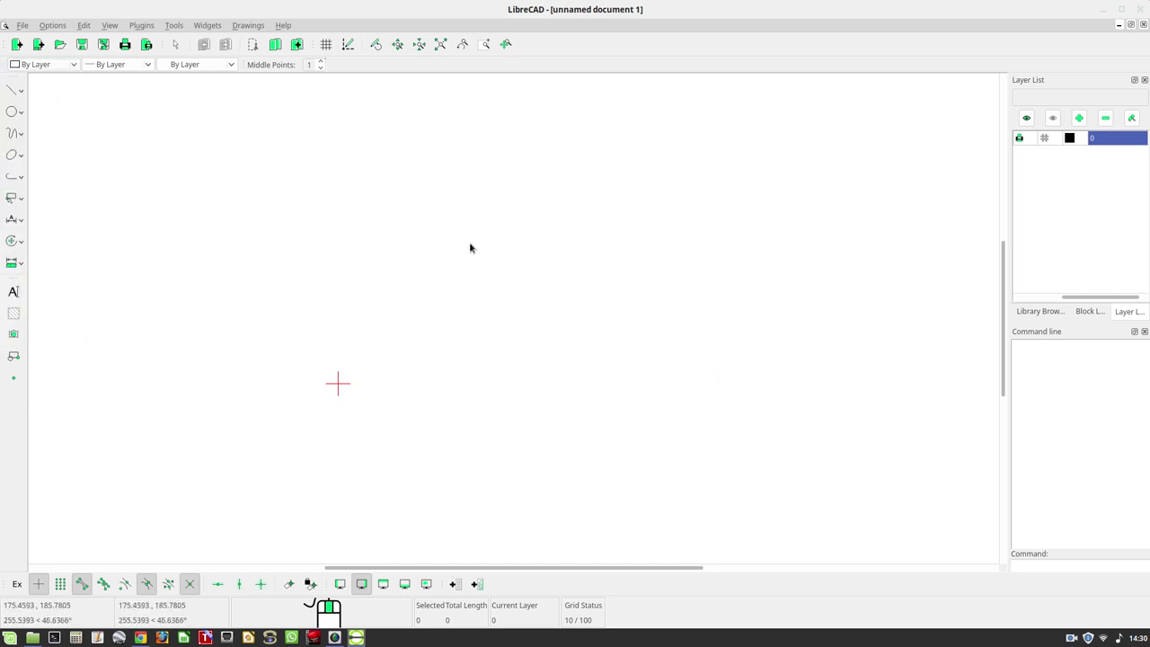
Step: Examine the variants offered by the line, circle, curve, ellipse, polyline, selection and dimension tools
{"action": "left_click", "coordinate": [21, 97]}
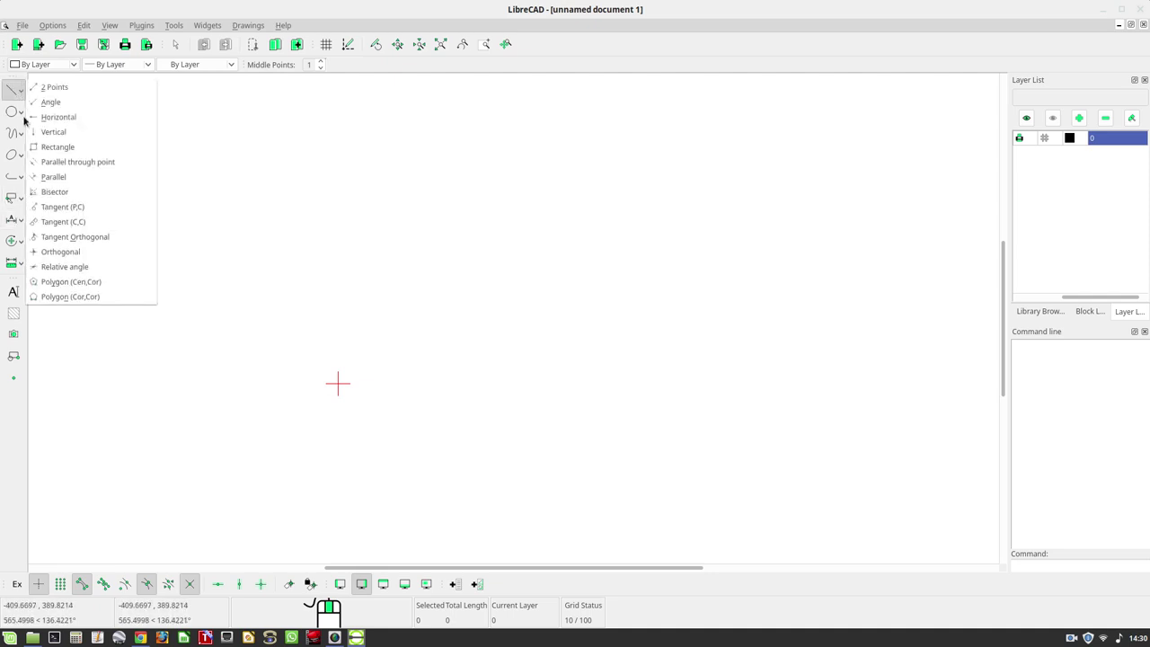
{"action": "left_click", "coordinate": [22, 117]}
{"action": "left_click", "coordinate": [22, 117]}
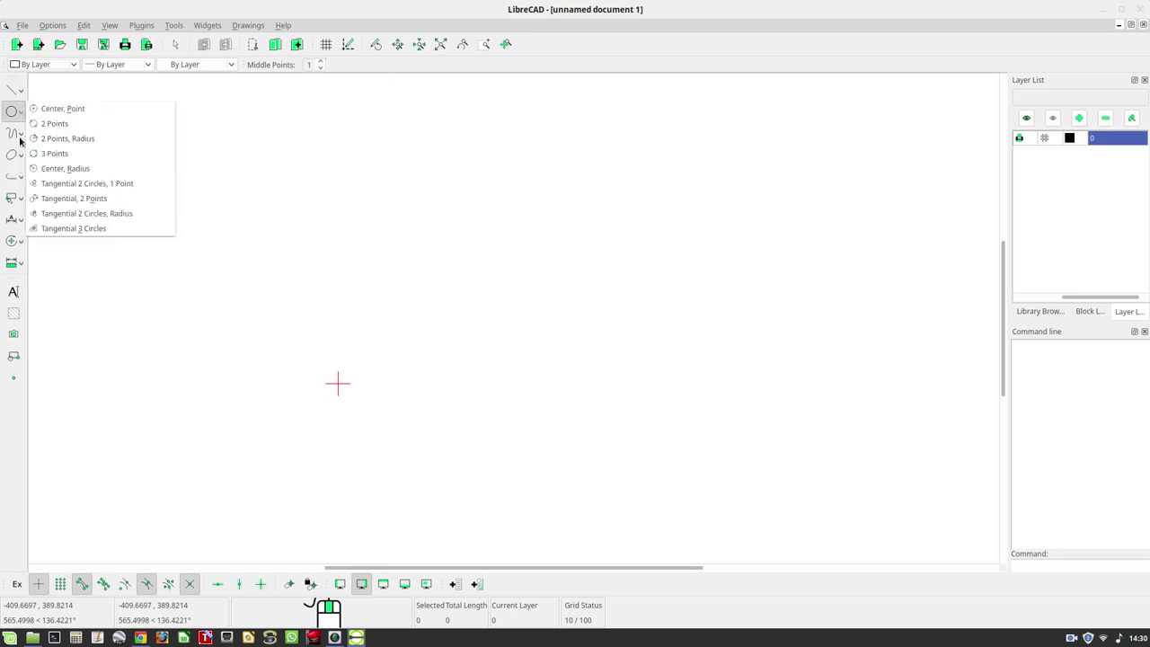
{"action": "left_click", "coordinate": [22, 139]}
{"action": "left_click", "coordinate": [22, 140]}
{"action": "left_click", "coordinate": [21, 160]}
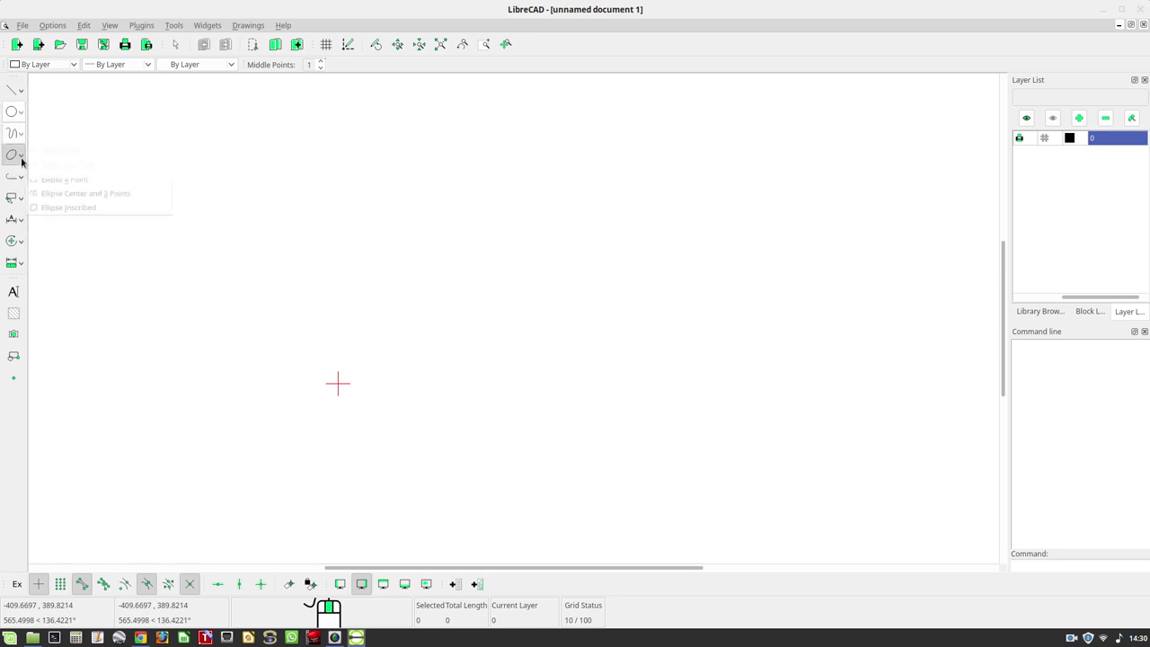
{"action": "left_click", "coordinate": [20, 160]}
{"action": "left_click", "coordinate": [23, 178]}
{"action": "left_click", "coordinate": [23, 178]}
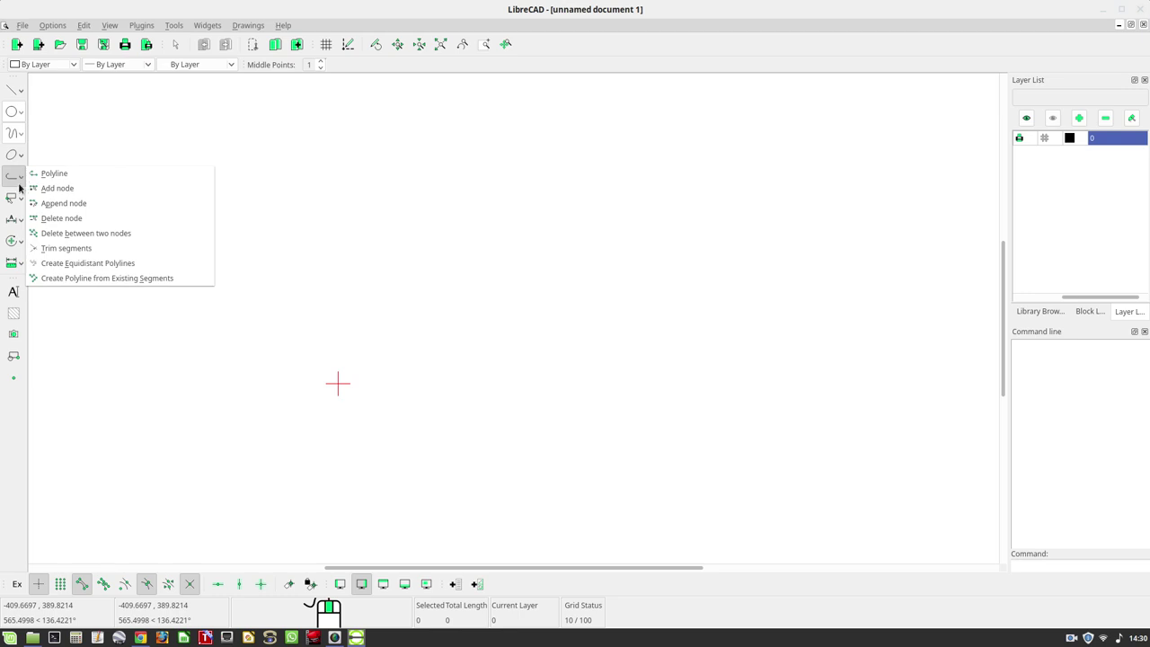
{"action": "left_click", "coordinate": [18, 199]}
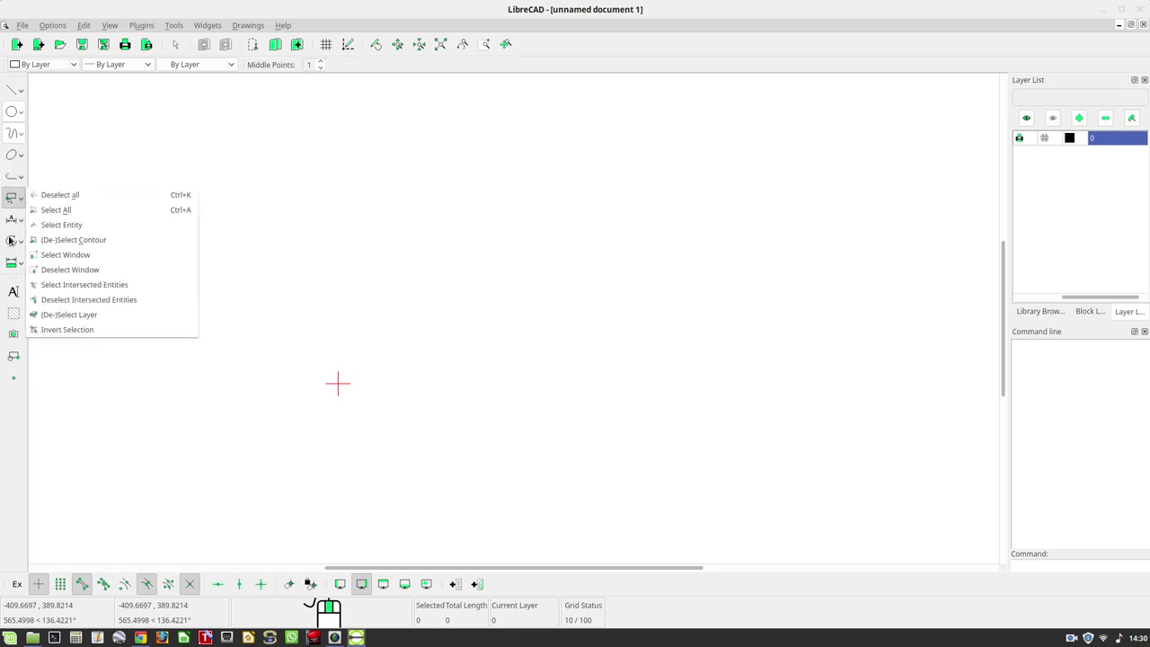
{"action": "left_click", "coordinate": [19, 243]}
{"action": "left_click", "coordinate": [19, 240]}
{"action": "left_click", "coordinate": [21, 225]}
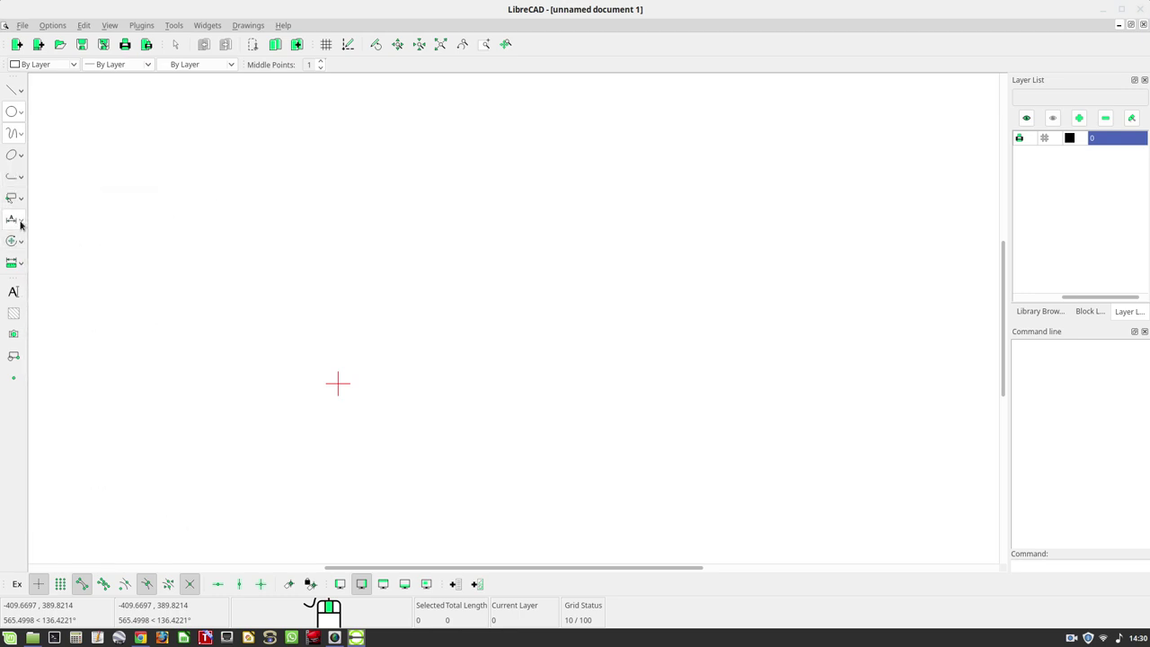
{"action": "left_click", "coordinate": [21, 225]}
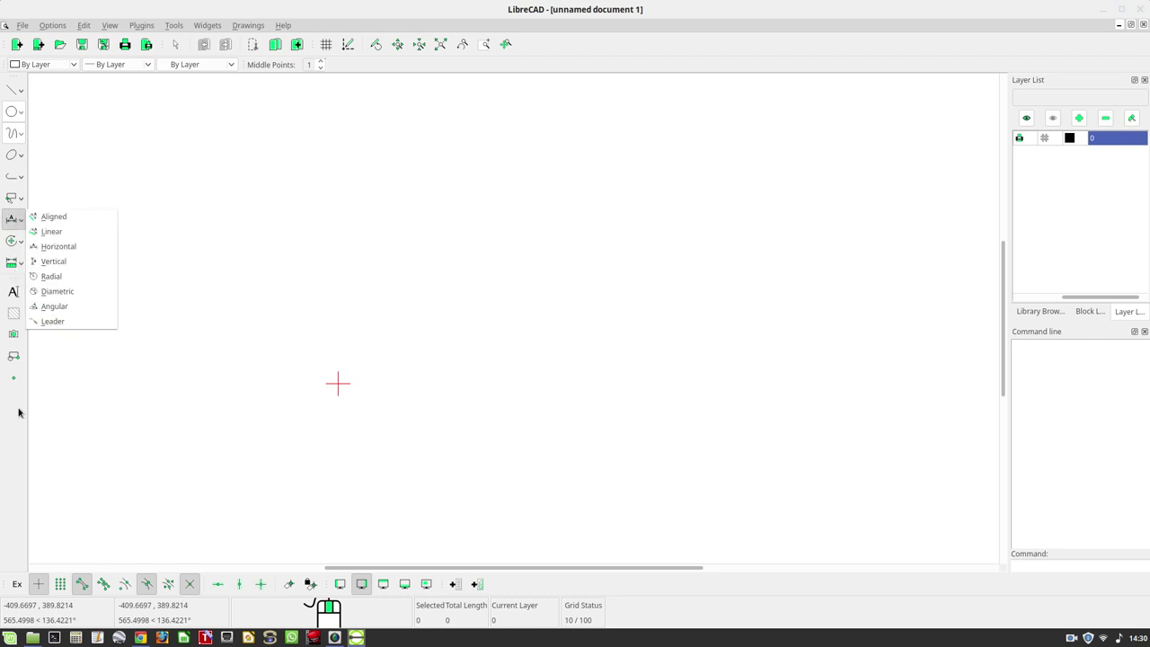
{"action": "left_click", "coordinate": [62, 398]}
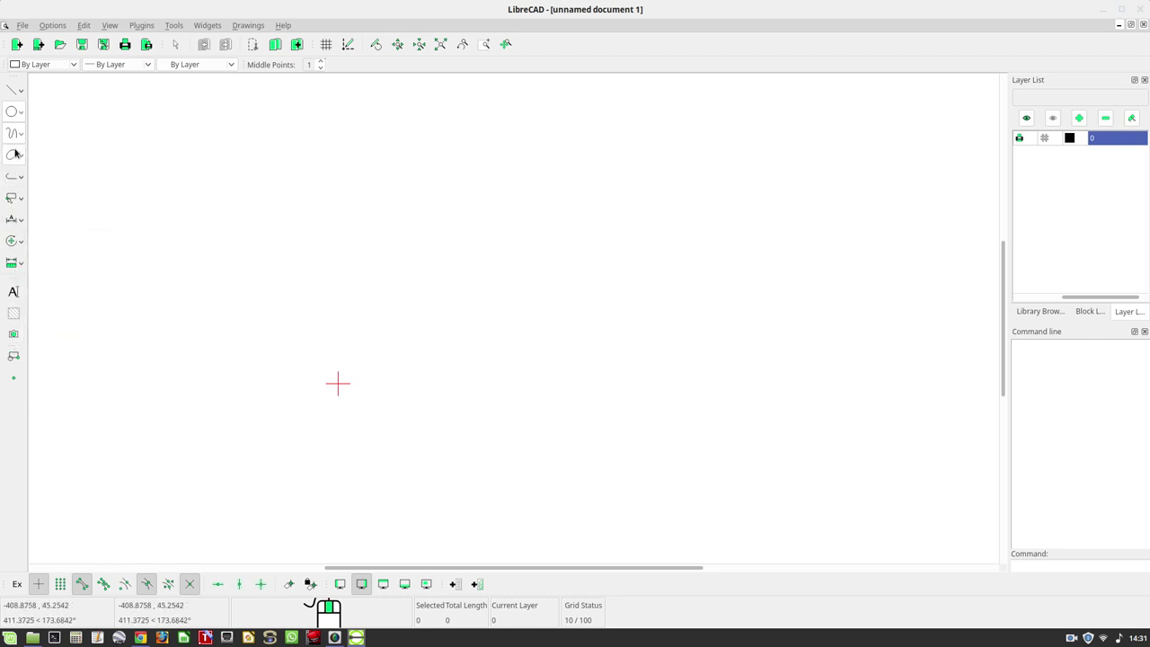
Step: Start a two-point line with its first point above and to the left of the drawing origin
{"action": "left_click", "coordinate": [18, 94]}
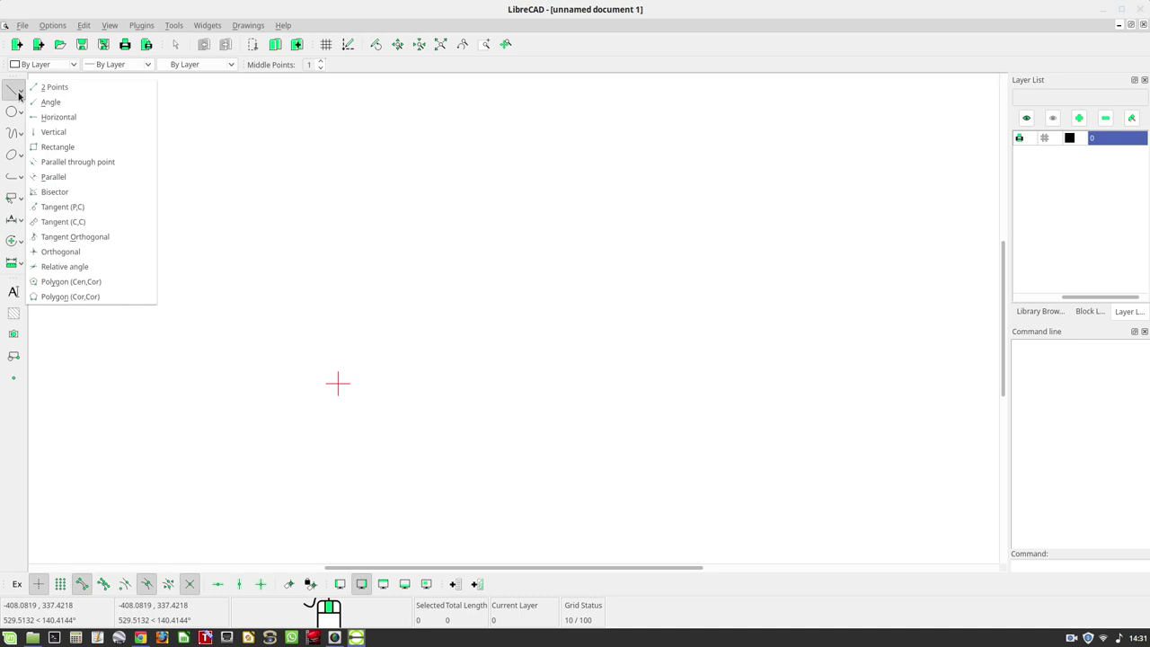
{"action": "left_click", "coordinate": [79, 92]}
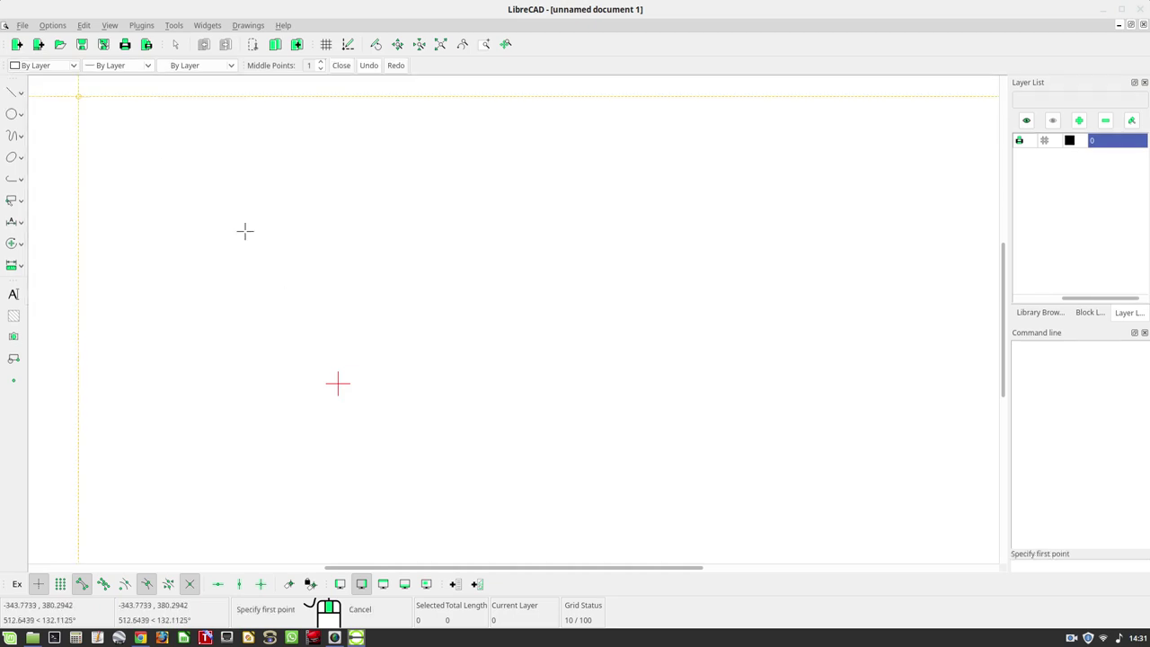
{"action": "left_click", "coordinate": [250, 276]}
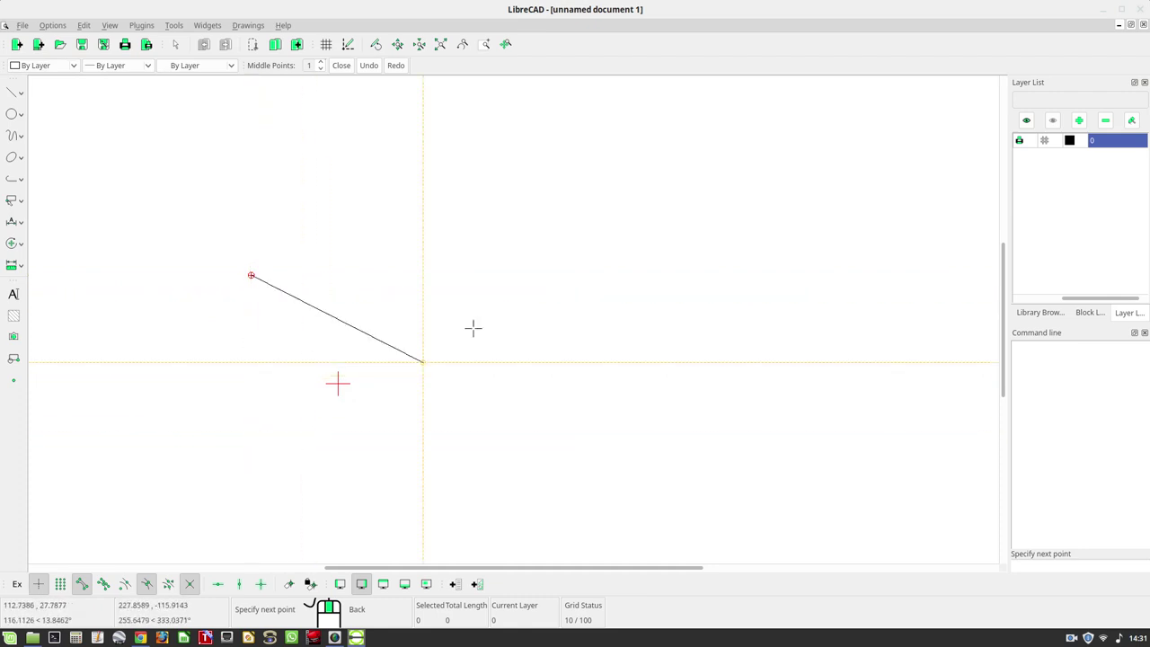